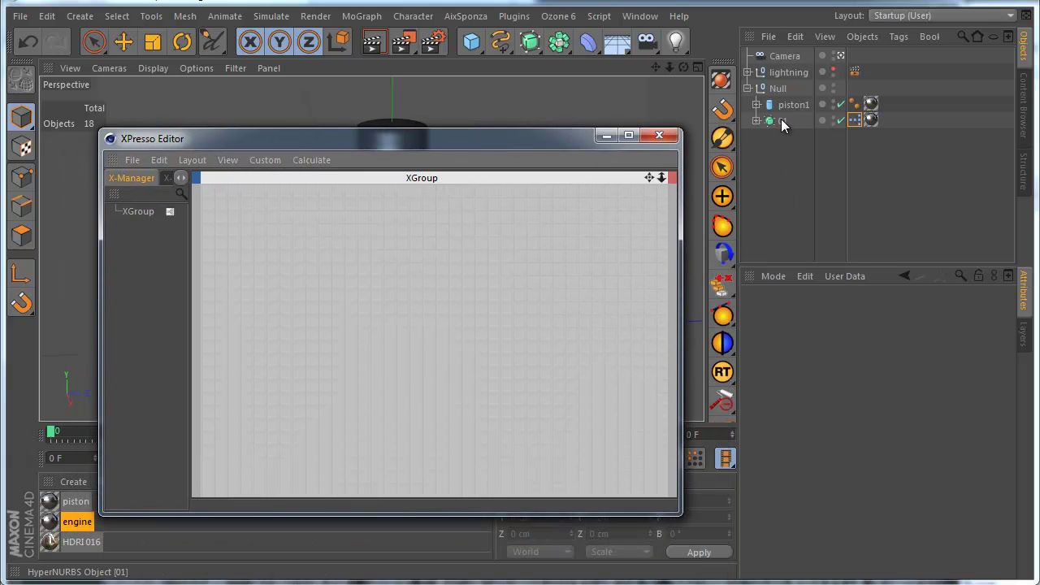
Step: Add object 01 to the XGroup as an object node, widen it, and move it lower
left_click(781, 120)
left_click_drag(364, 296, 466, 309)
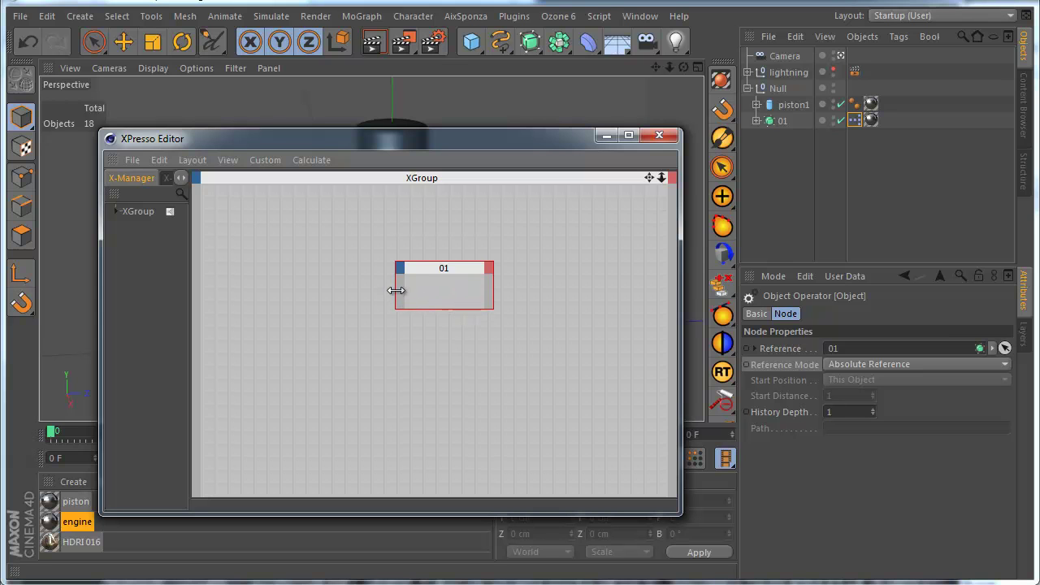
left_click_drag(396, 293, 382, 293)
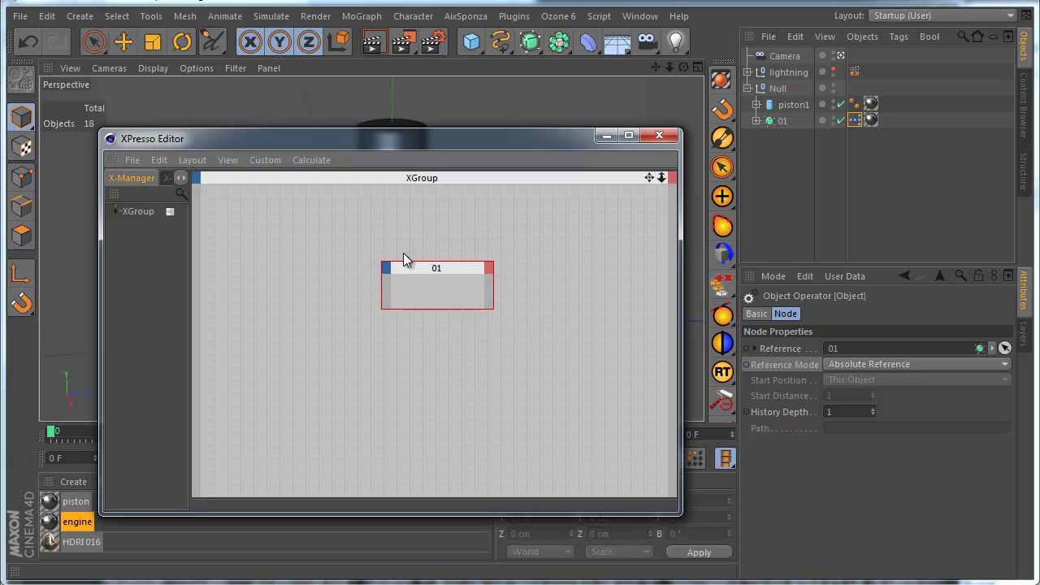
left_click_drag(441, 274, 438, 307)
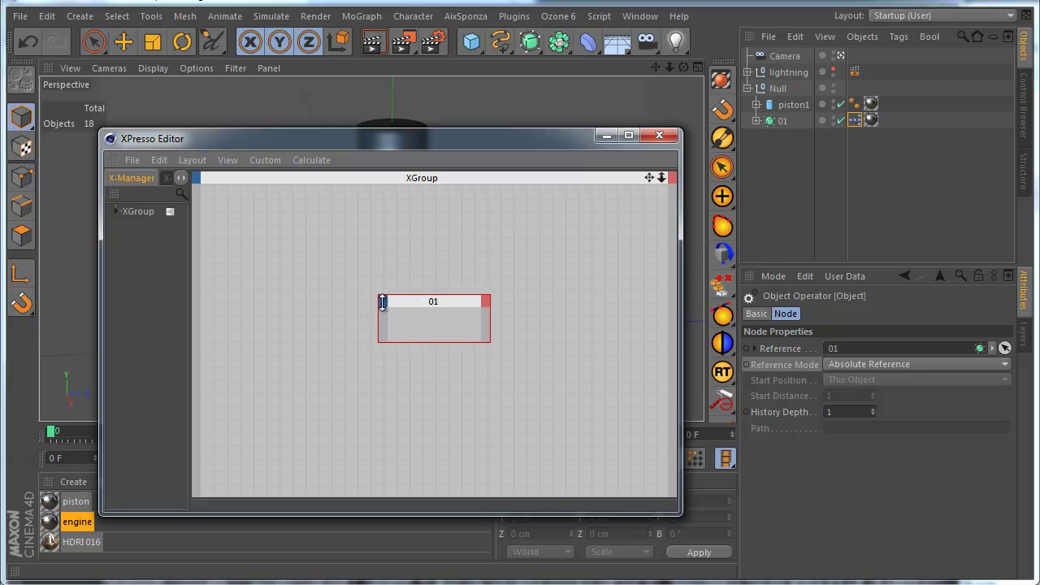
Step: Check the 01 node's input and output port lists, closing them without adding any ports
left_click(486, 303)
left_click(383, 302)
left_click(383, 302)
left_click(487, 303)
left_click(487, 304)
left_click(382, 302)
left_click(487, 304)
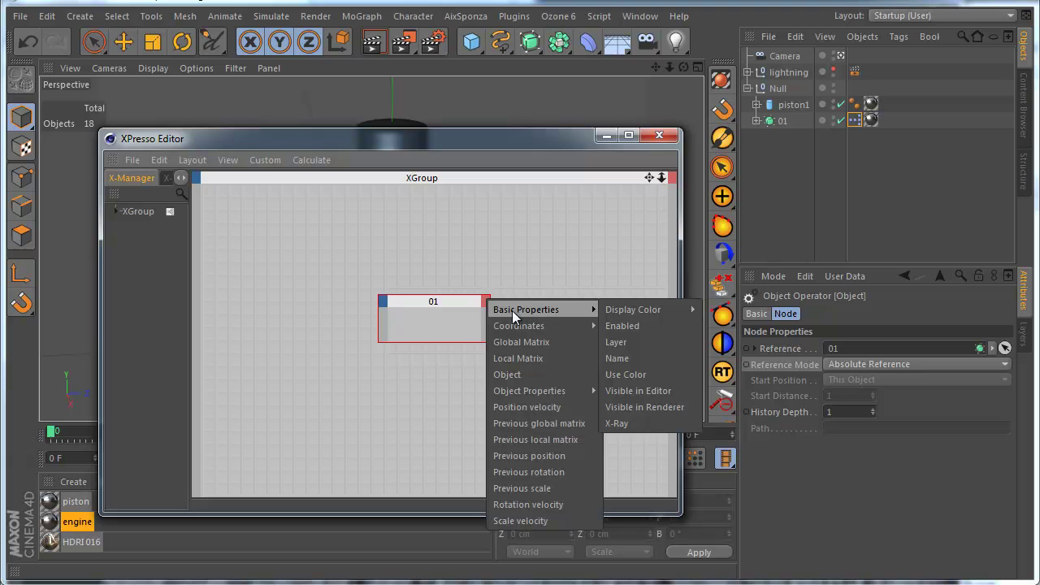
left_click(458, 302)
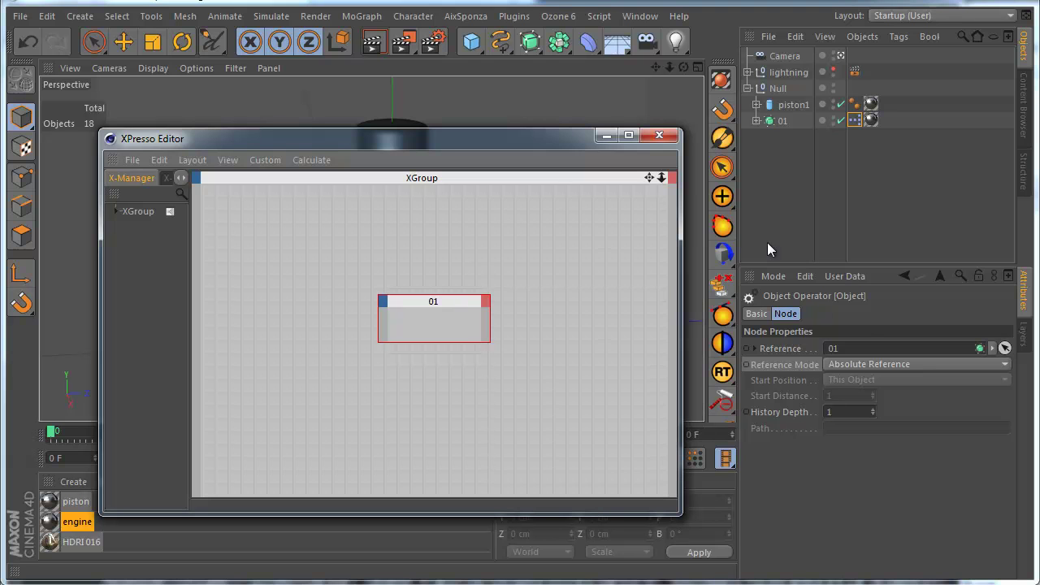
Step: Inspect 01's Freeze Transformation coordinates, then move the 01 node up and left
left_click(782, 123)
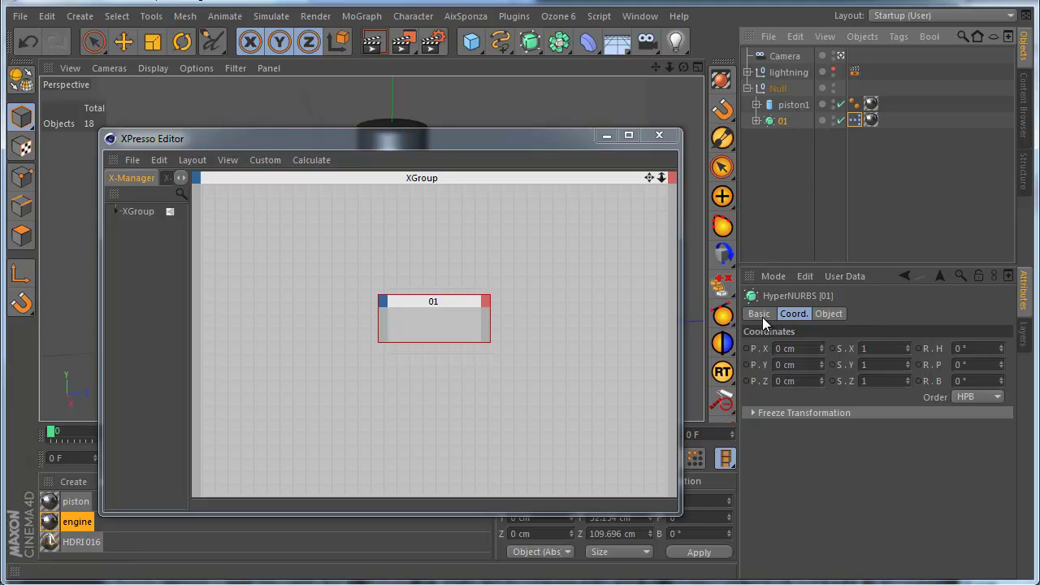
left_click(752, 413)
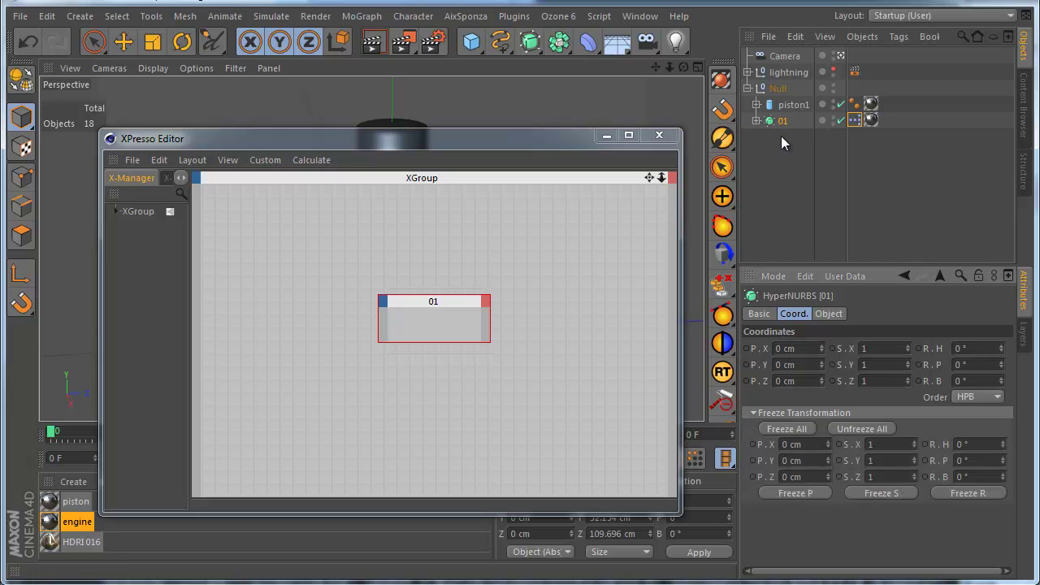
left_click(447, 302)
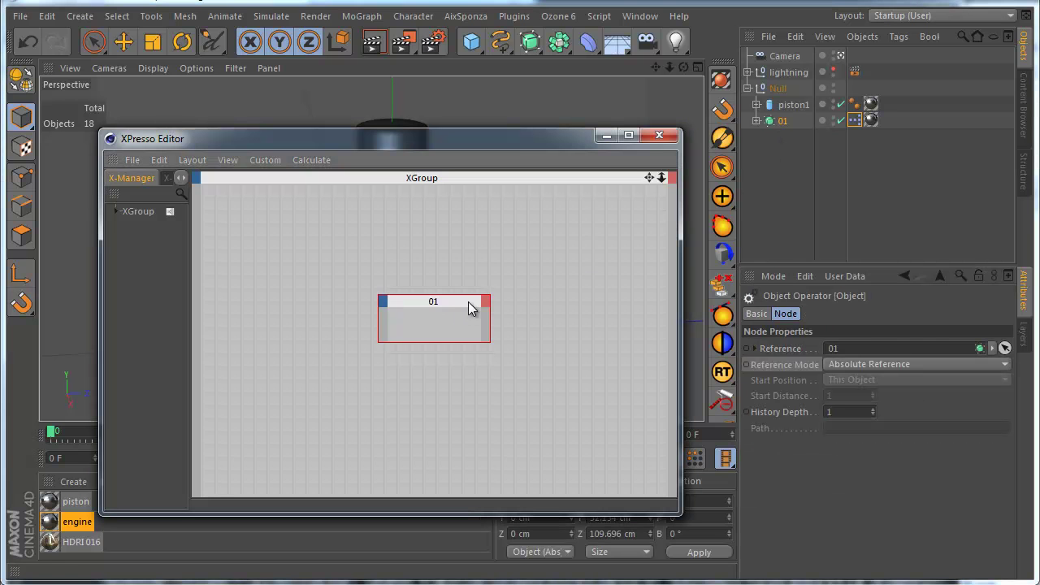
left_click_drag(468, 303, 378, 248)
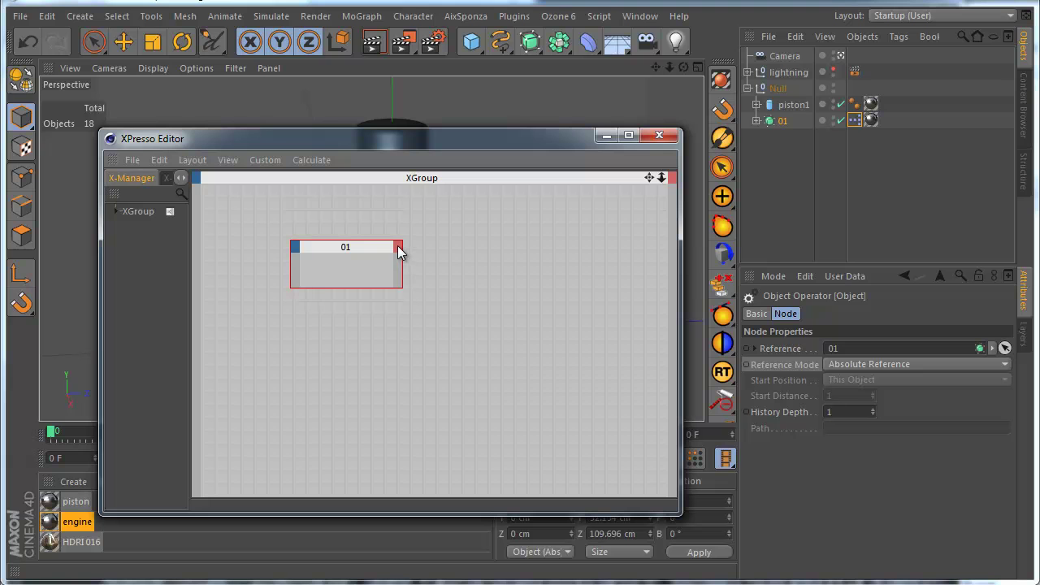
Step: Test-turn the crank object 01 with the Rotate tool
left_click_drag(517, 140, 278, 432)
left_click(399, 190)
left_click(182, 41)
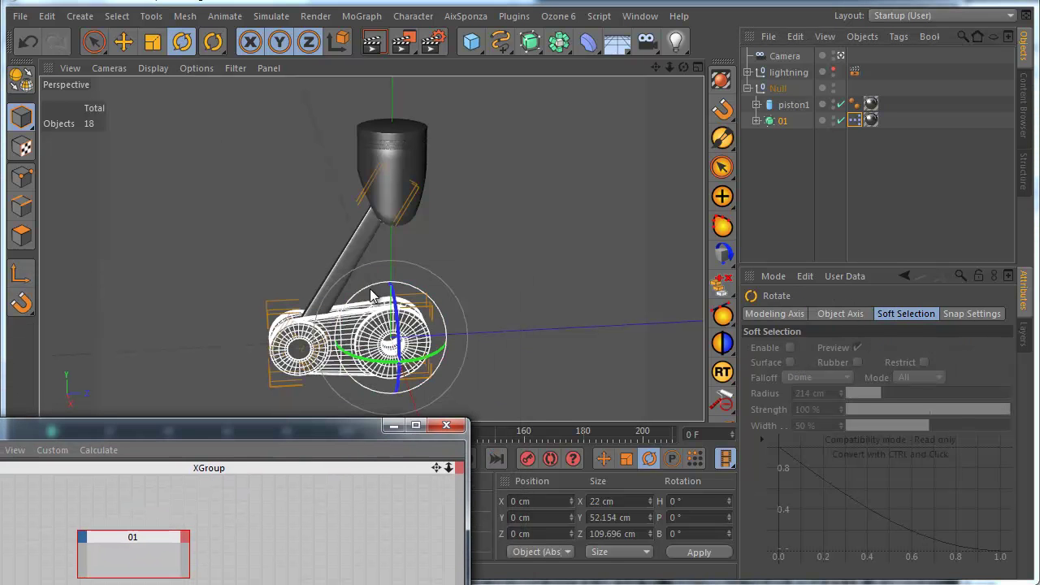
mouse_move(369, 295)
left_mouse_down()
mouse_move(360, 307)
mouse_move(373, 296)
left_mouse_up()
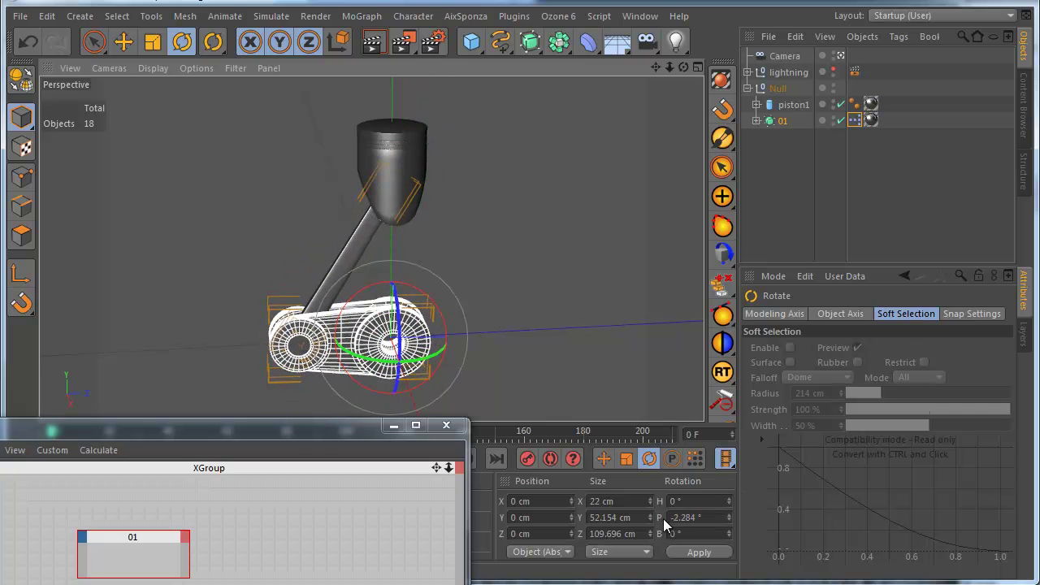
Step: Undo the test rotation so pitch is 0° again, and show 01's output ports
left_click_drag(666, 518, 722, 513)
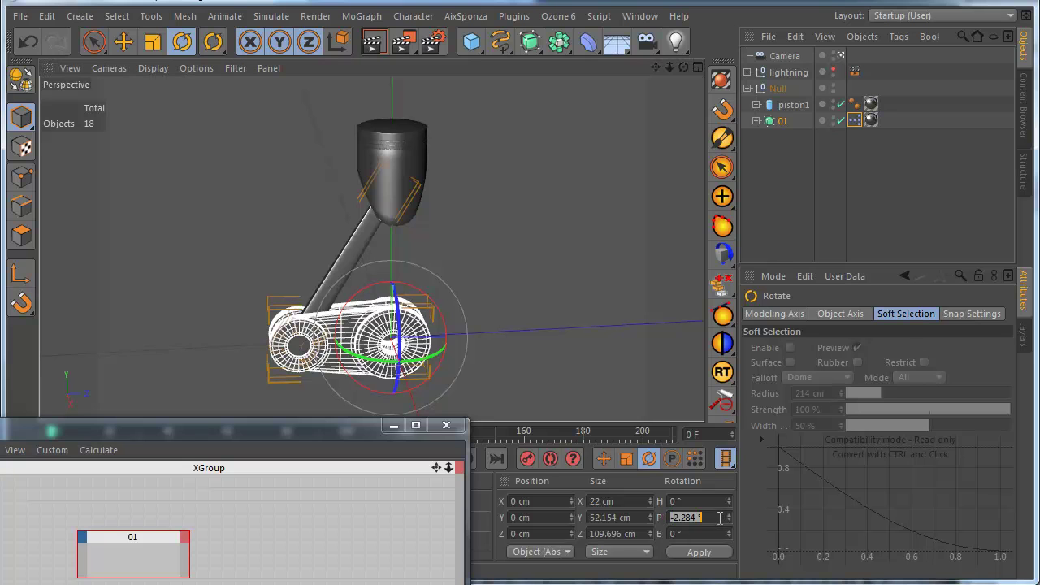
left_click(29, 42)
left_click_drag(305, 429, 426, 163)
left_click(324, 239)
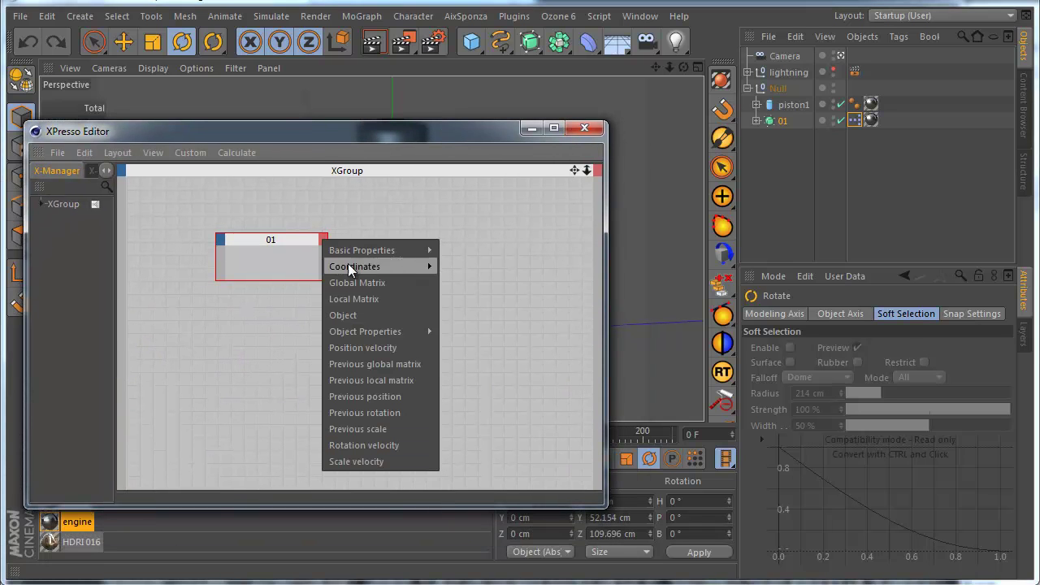
Step: Add a Coordinates > Rotation > Rotation . P output to the 01 node and shorten it
mouse_move(355, 267)
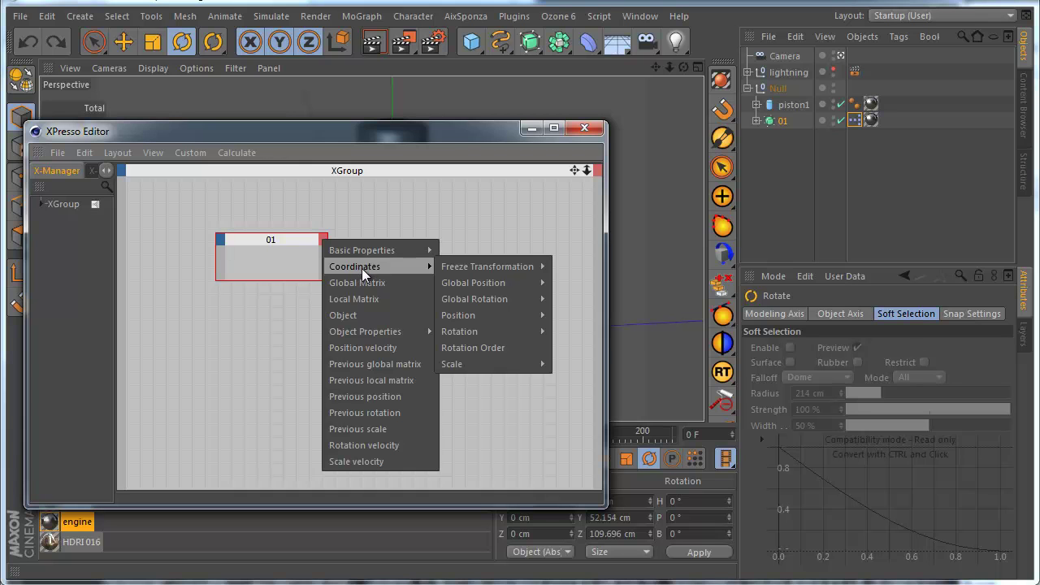
mouse_move(528, 334)
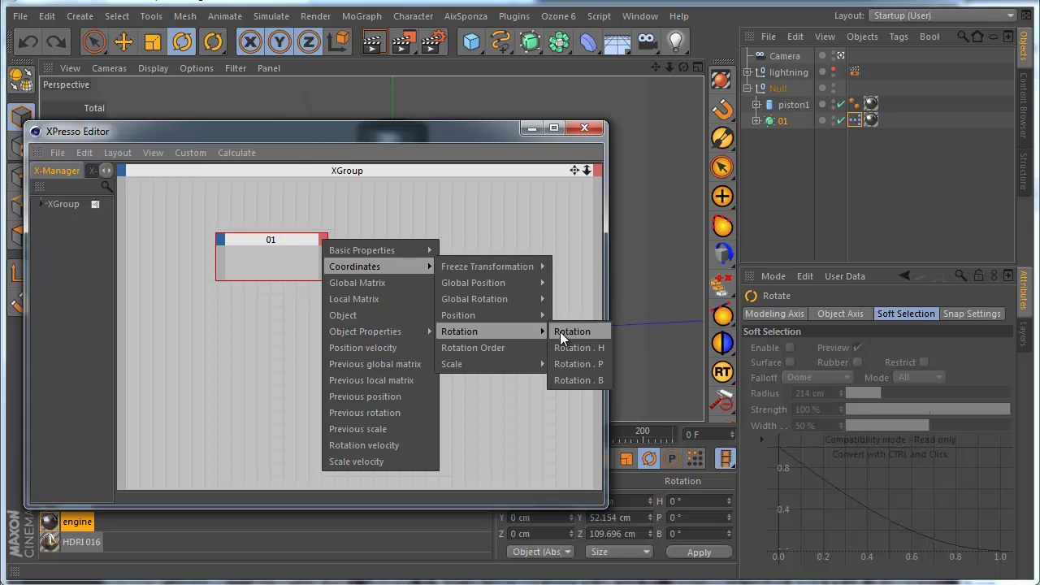
left_click(578, 364)
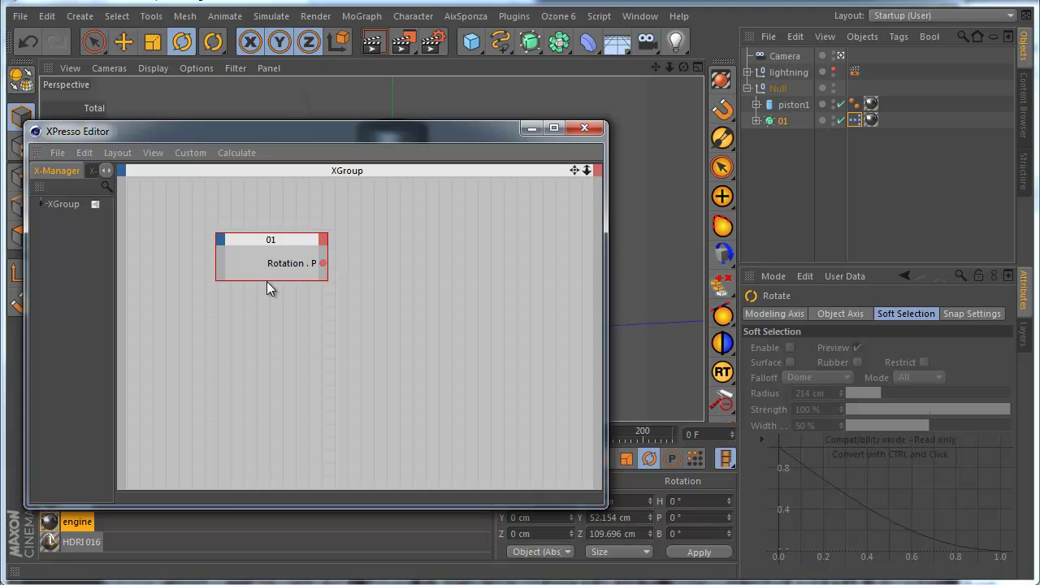
left_click_drag(266, 281, 286, 270)
Step: Add an XPresso > General > Result node and wire Rotation . P into it
right_click(425, 228)
mouse_move(426, 235)
mouse_move(569, 236)
mouse_move(658, 236)
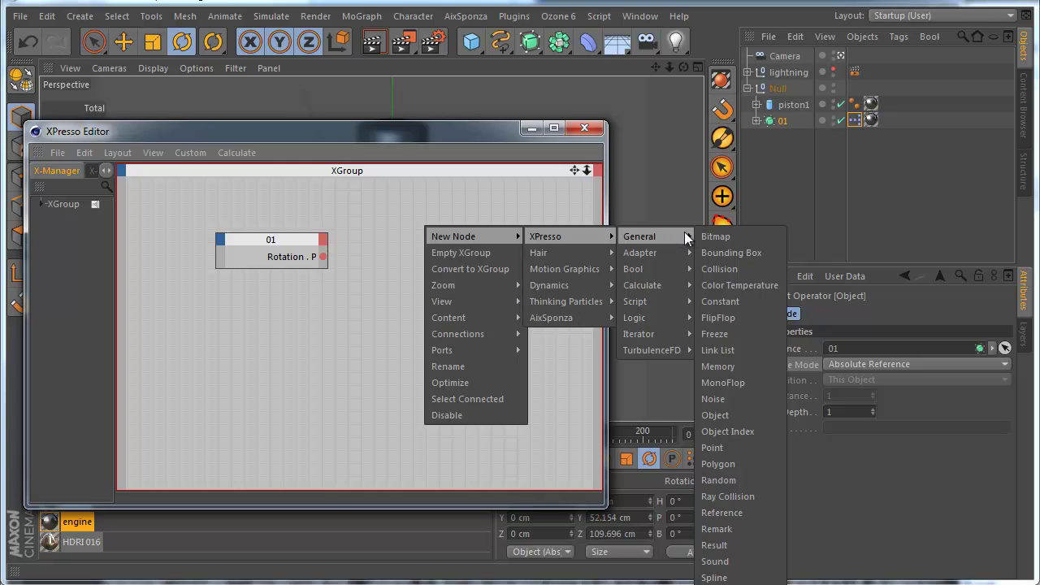
left_click(391, 229)
right_click(394, 233)
mouse_move(399, 244)
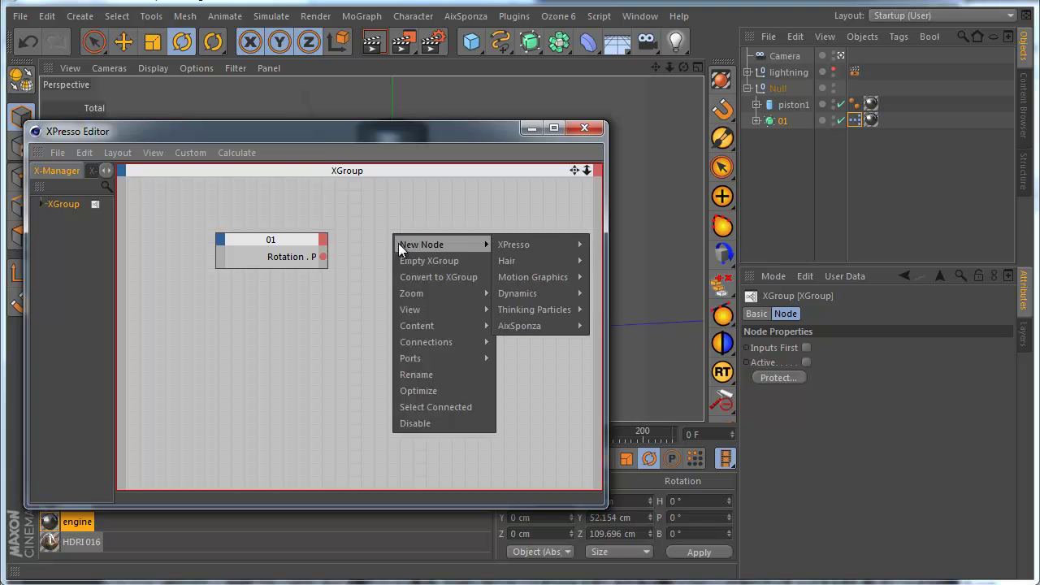
mouse_move(579, 244)
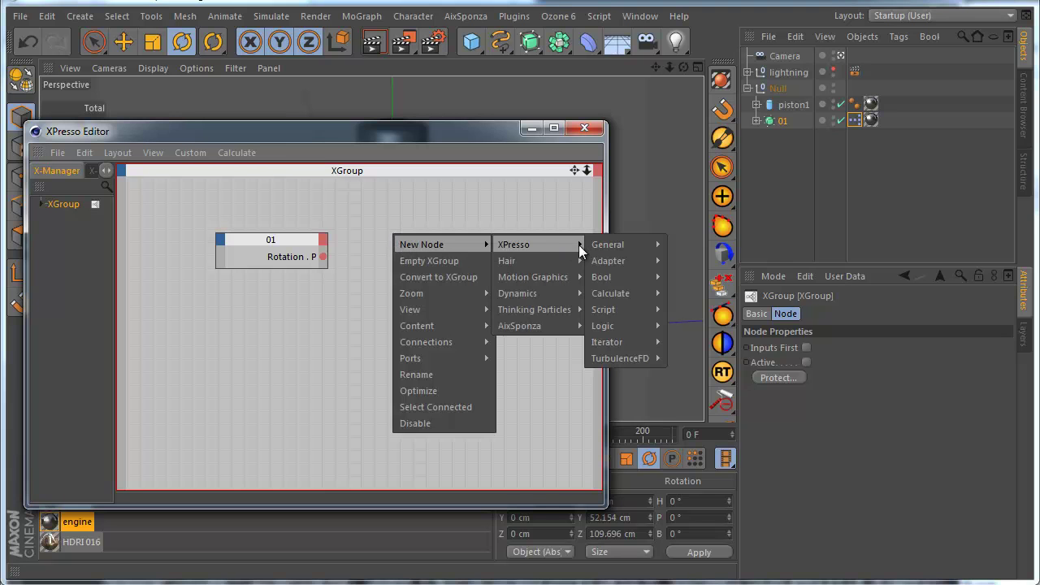
mouse_move(637, 243)
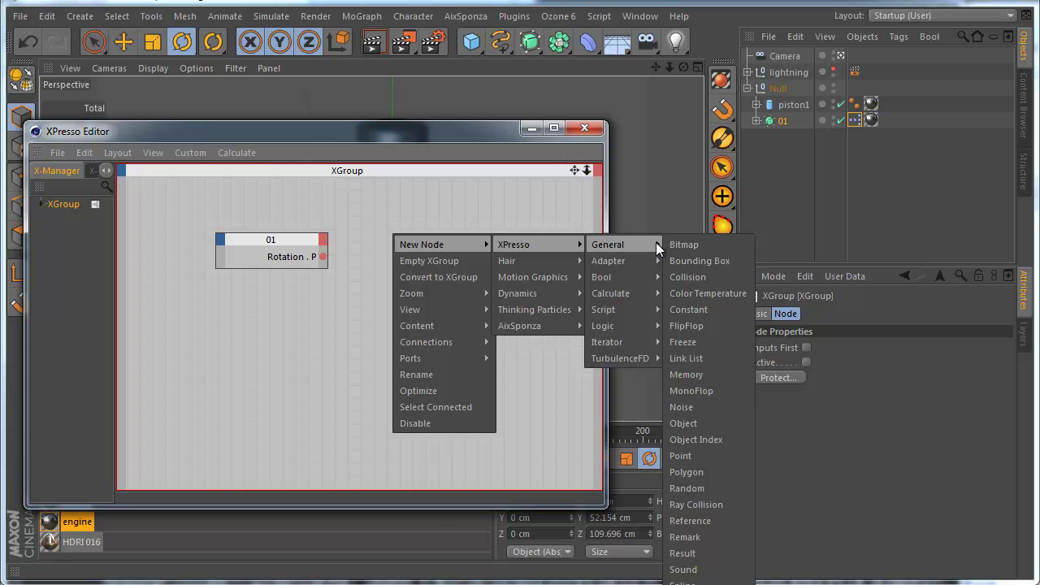
left_click(715, 556)
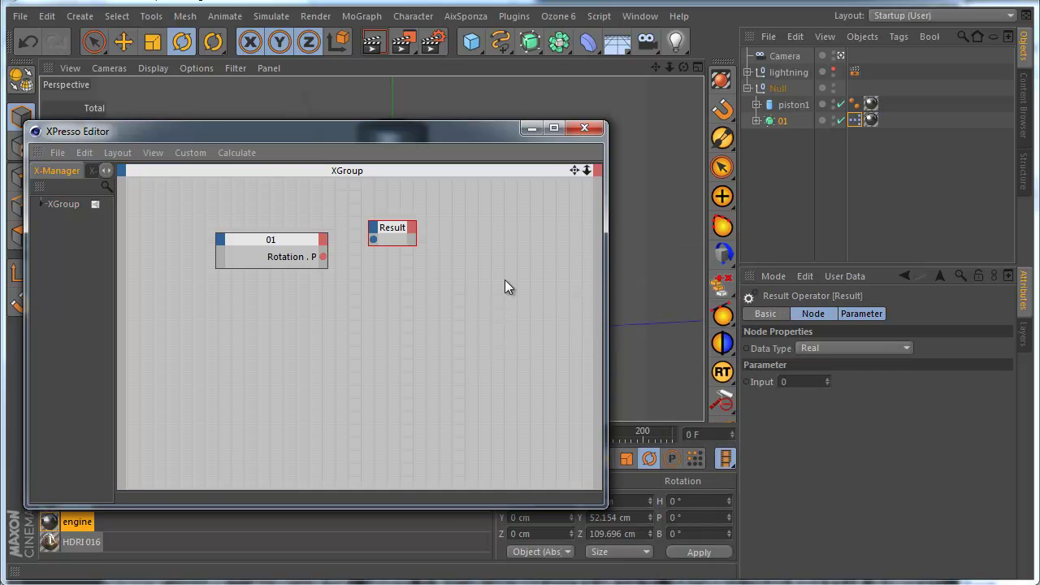
left_click_drag(371, 239, 373, 241)
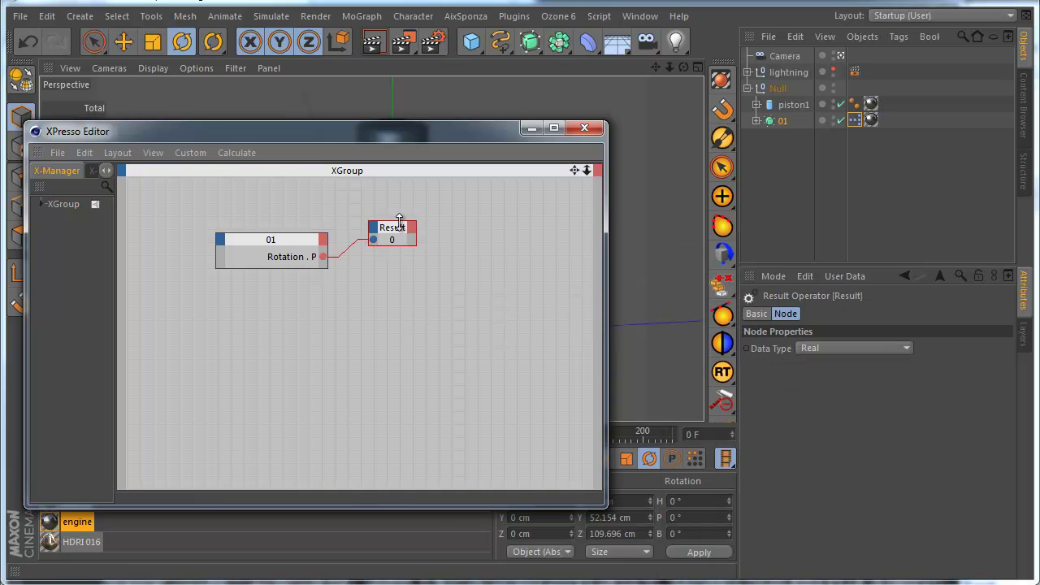
Step: Test-rotate the engine several times, watching Result, ending with it near -0.562
left_click_drag(486, 138, 908, 171)
left_click_drag(386, 297, 422, 260)
left_click(27, 42)
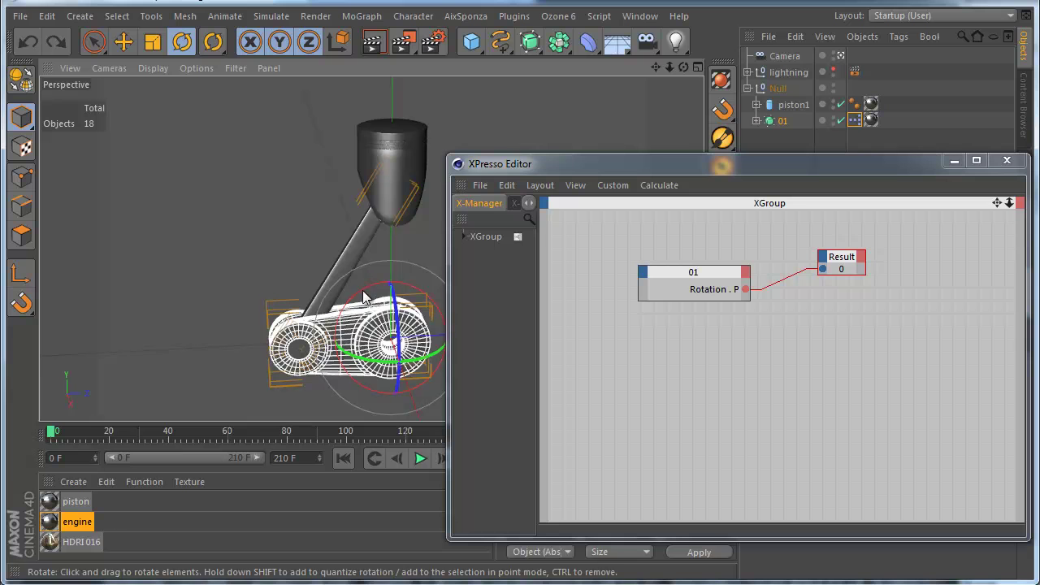
left_click_drag(365, 316, 375, 284)
left_click(39, 40)
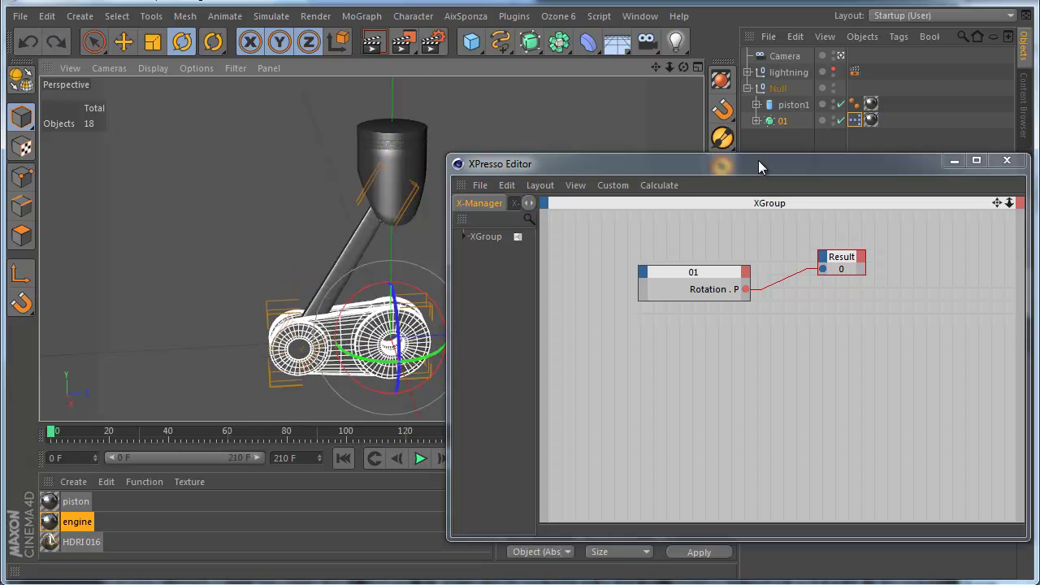
left_click_drag(755, 163, 783, 345)
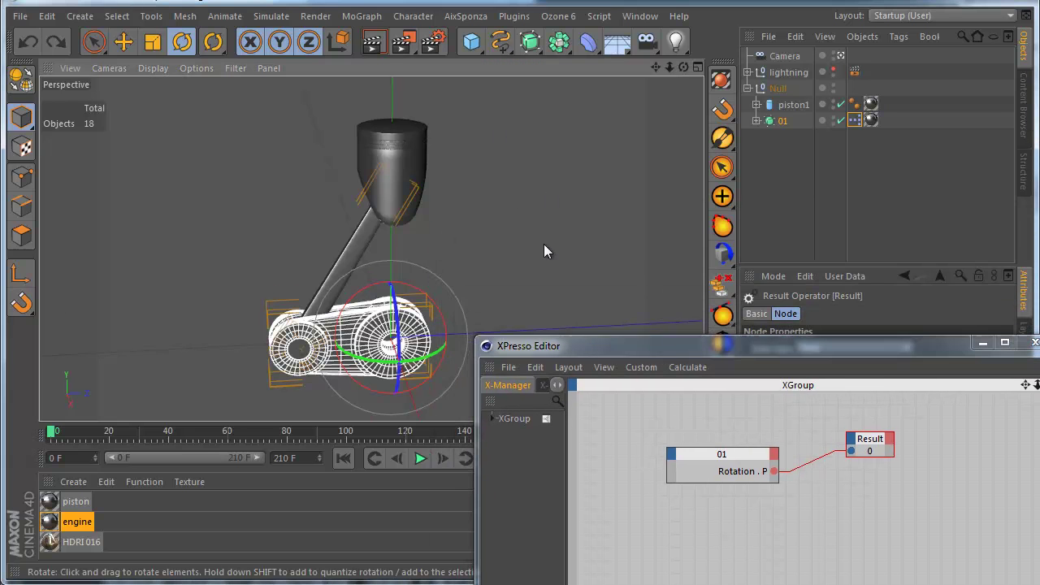
left_click_drag(504, 255, 47, 296)
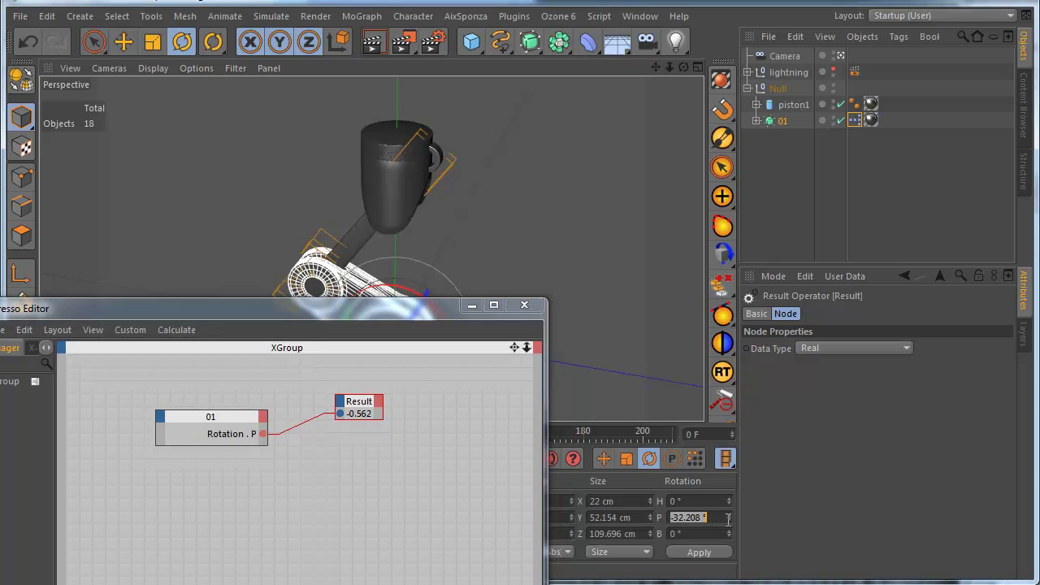
Step: Widen the Result node to read its value, then undo the widening and the tilt back to 0°
left_click_drag(411, 314, 446, 358)
left_click_drag(416, 456, 449, 451)
left_click_drag(438, 354, 435, 379)
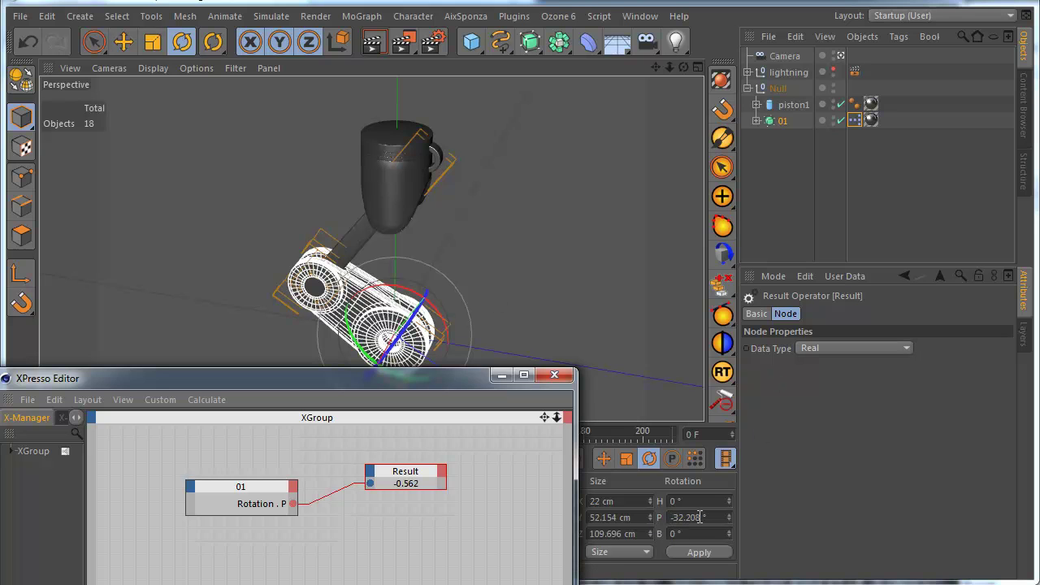
left_click(38, 42)
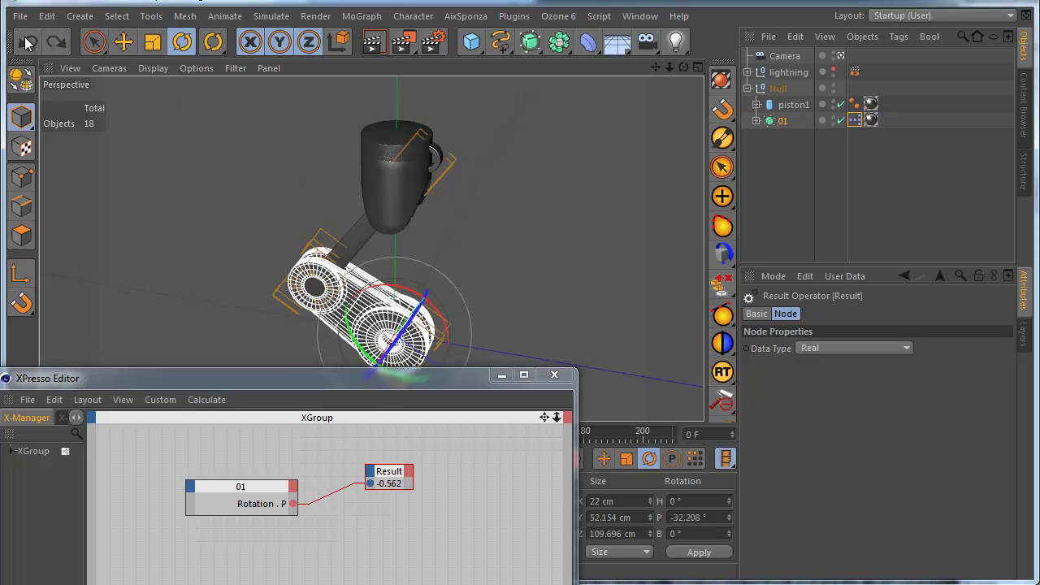
left_click(29, 45)
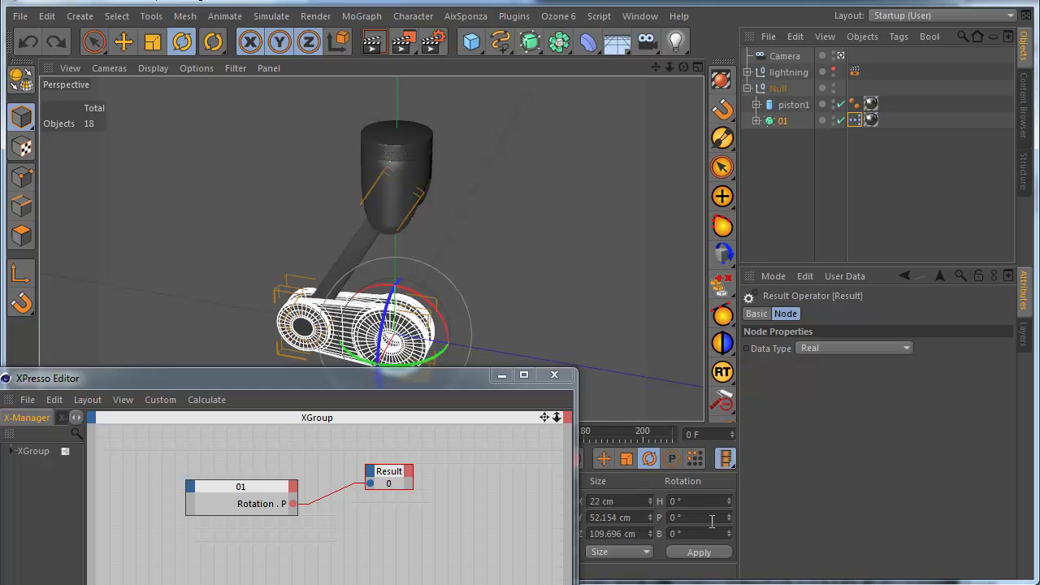
Step: Tilt 01 to a pitch of -31.161° so Result reads -0.544
left_click(683, 517)
left_click_drag(421, 298, 439, 310)
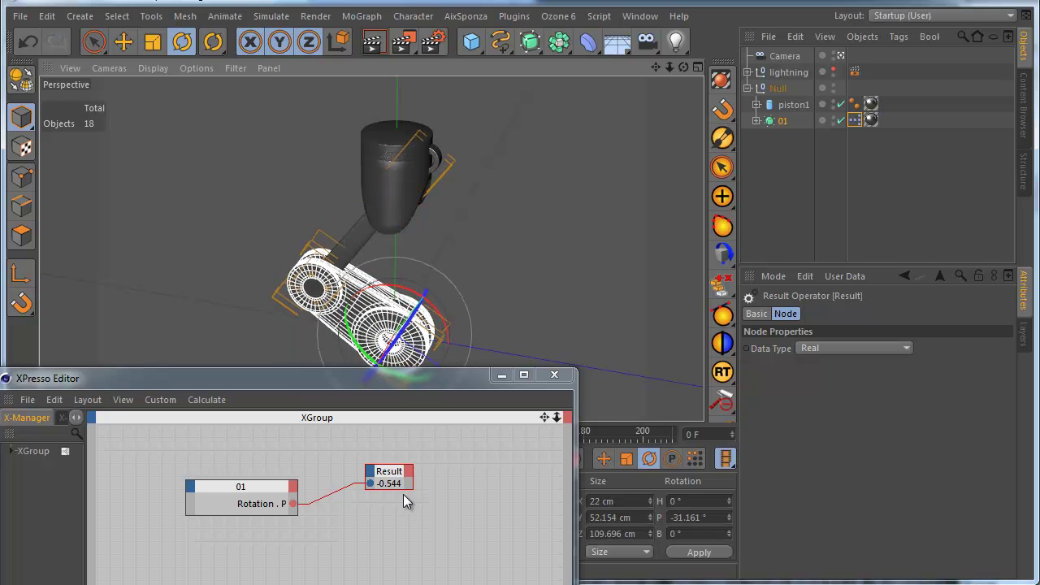
left_click_drag(433, 385, 420, 191)
Step: Add an XPresso > Calculate > Degree node to the graph
right_click(367, 291)
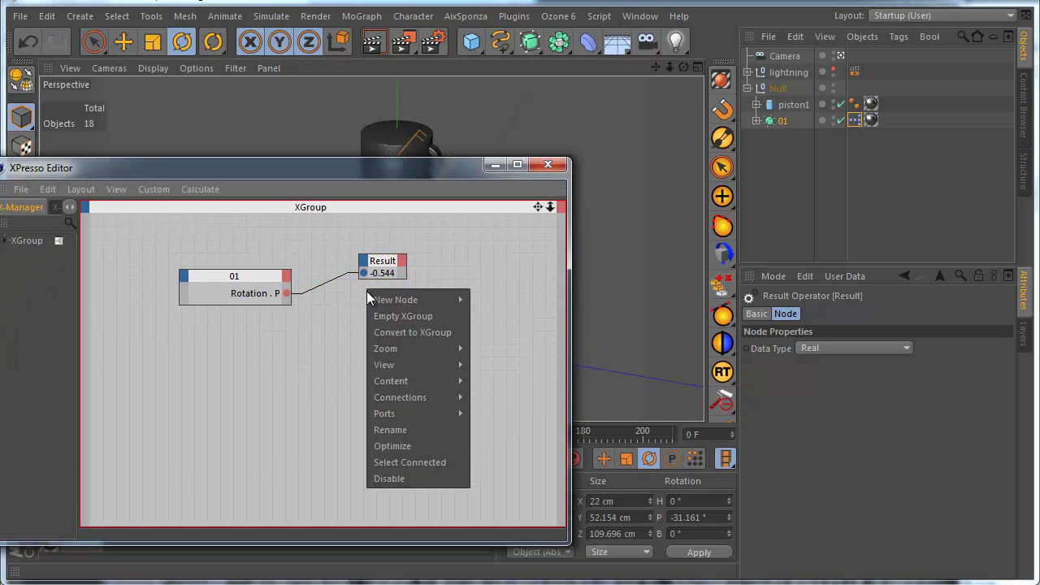
mouse_move(440, 298)
mouse_move(504, 300)
mouse_move(597, 300)
mouse_move(601, 351)
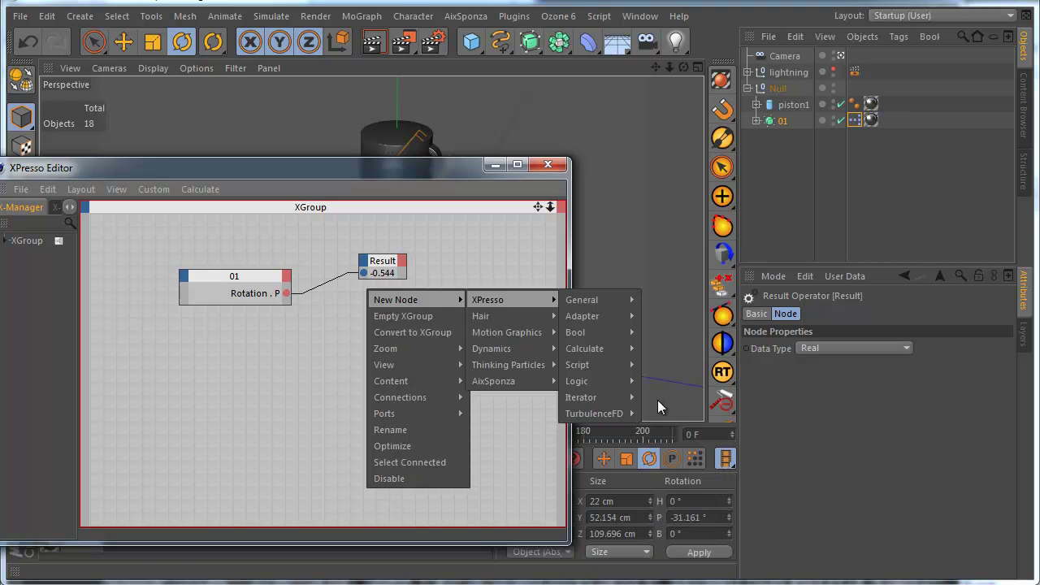
left_click(659, 413)
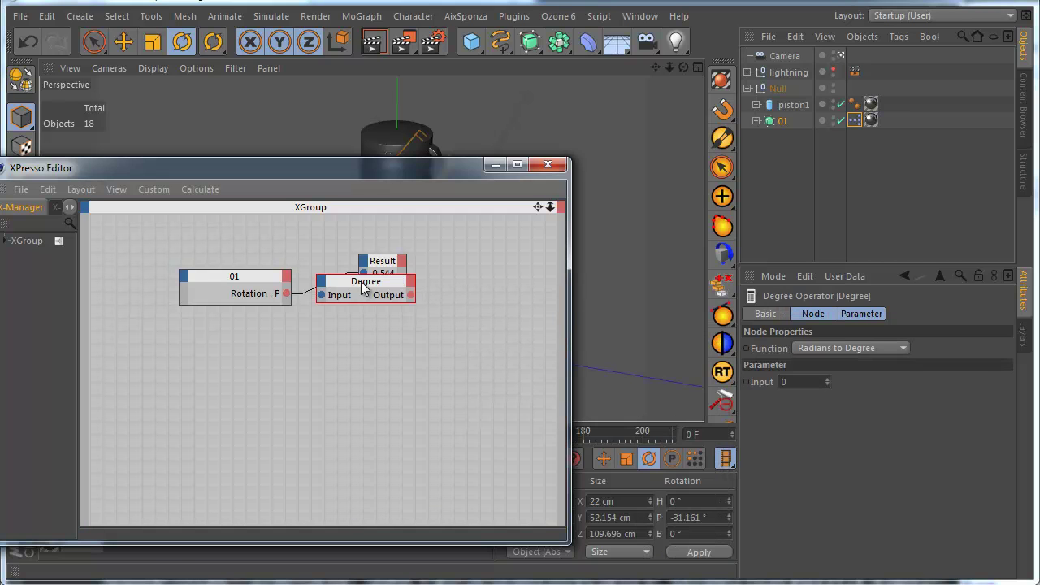
Step: Route Rotation.P through Degree into Result, which reads -31.161, and select both nodes
left_click_drag(364, 286, 385, 327)
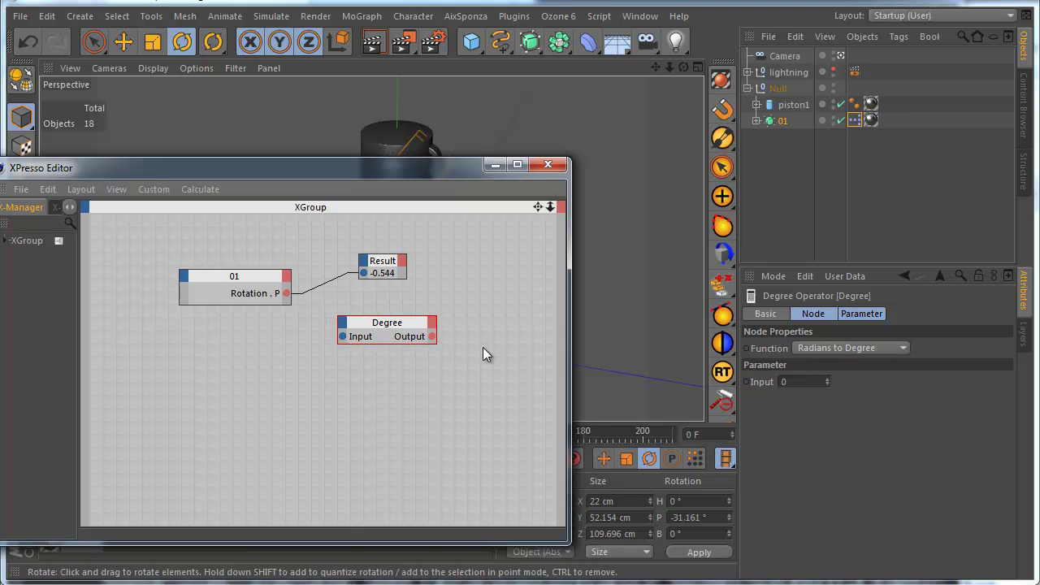
left_click_drag(287, 294, 343, 336)
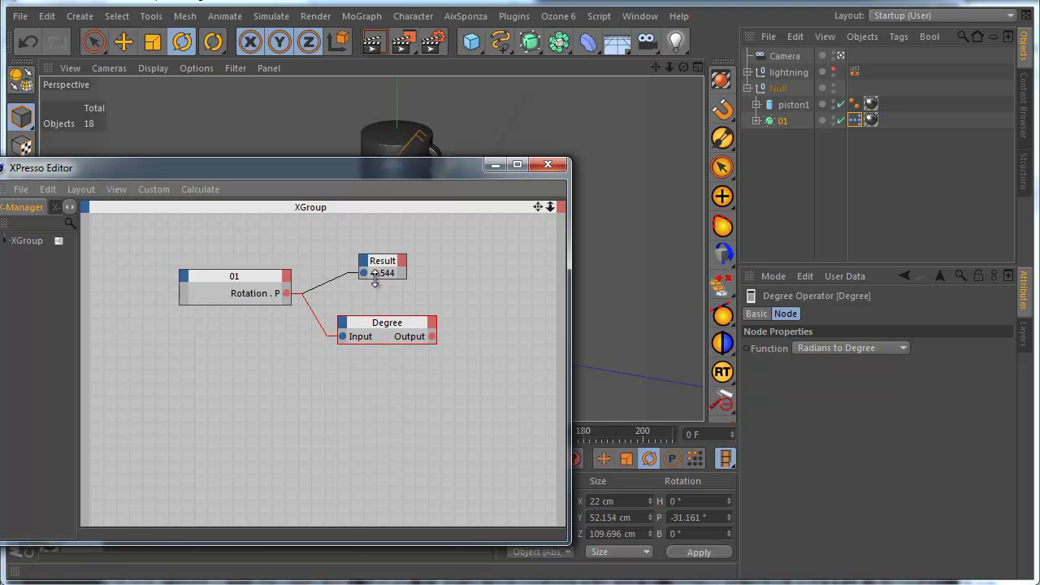
left_click_drag(432, 336, 483, 275)
left_click_drag(447, 171, 336, 244)
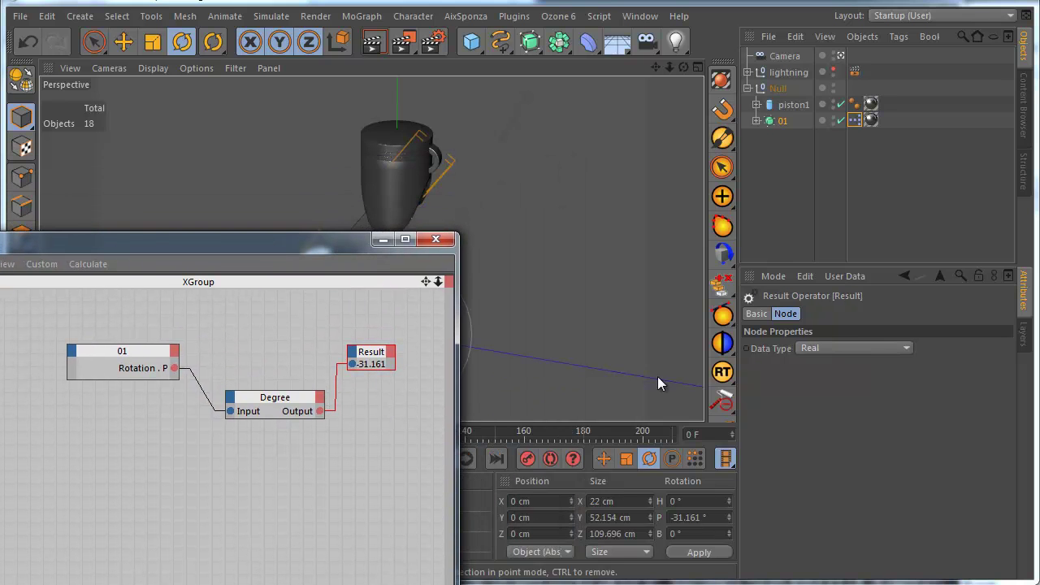
left_click_drag(279, 366, 398, 424)
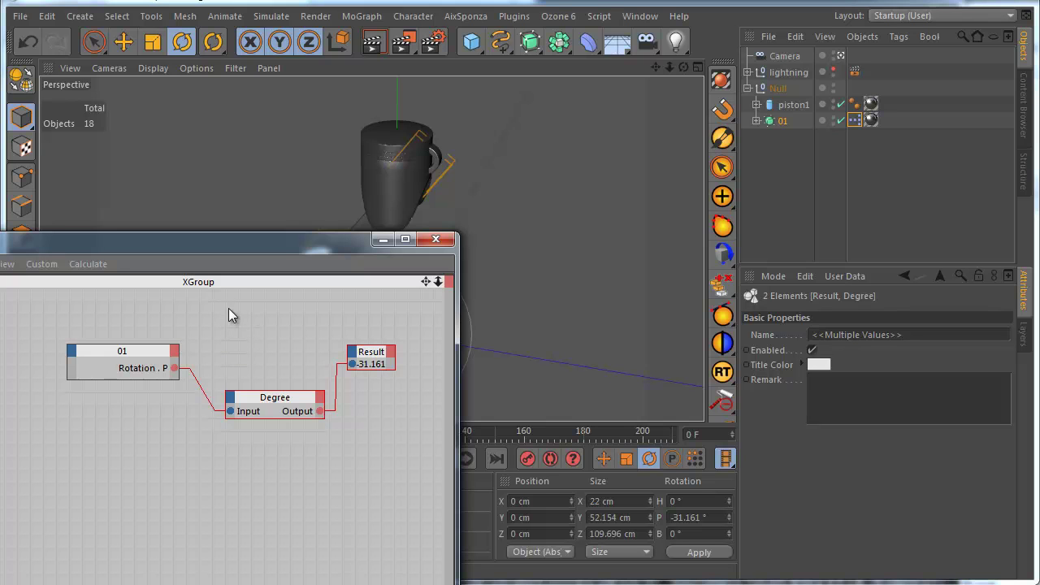
left_click_drag(212, 309, 391, 440)
Step: Delete the Degree node, then undo back to Rotation.P feeding Result directly
left_click(275, 398)
key("Delete")
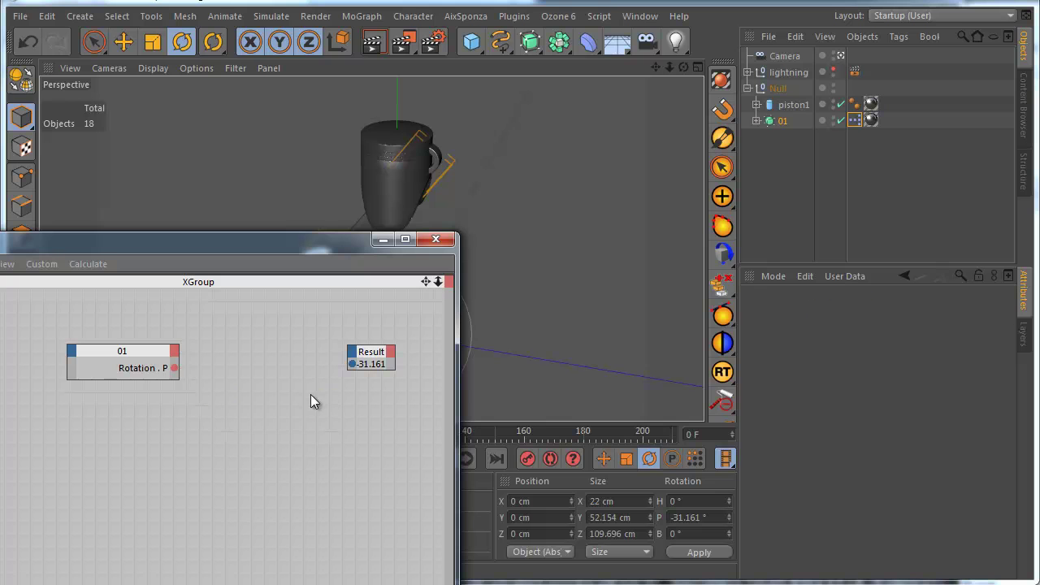
left_click_drag(331, 244, 564, 357)
left_click(28, 43)
left_click(27, 41)
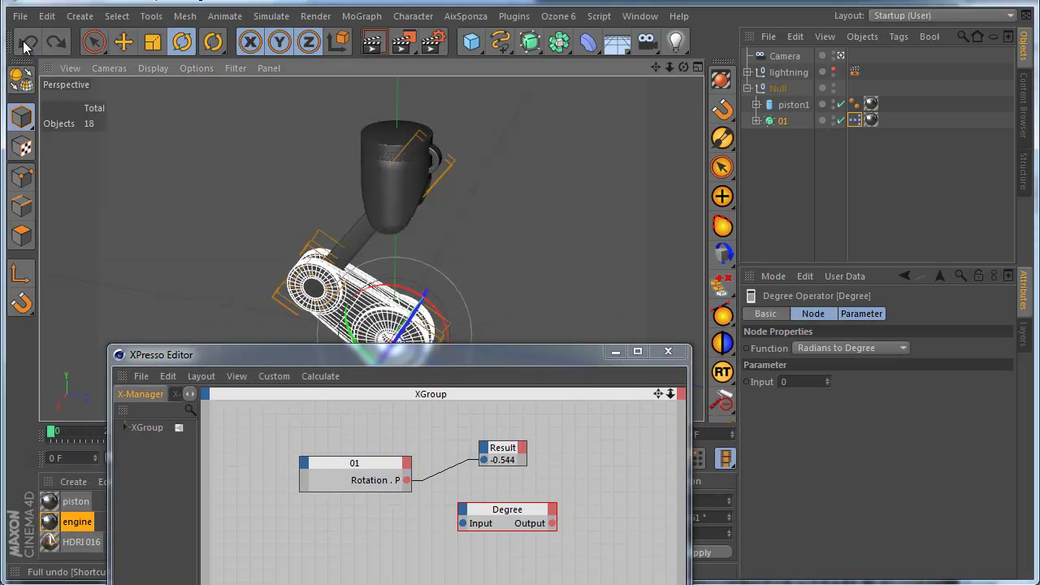
left_click(25, 43)
left_click(27, 42)
left_click(27, 42)
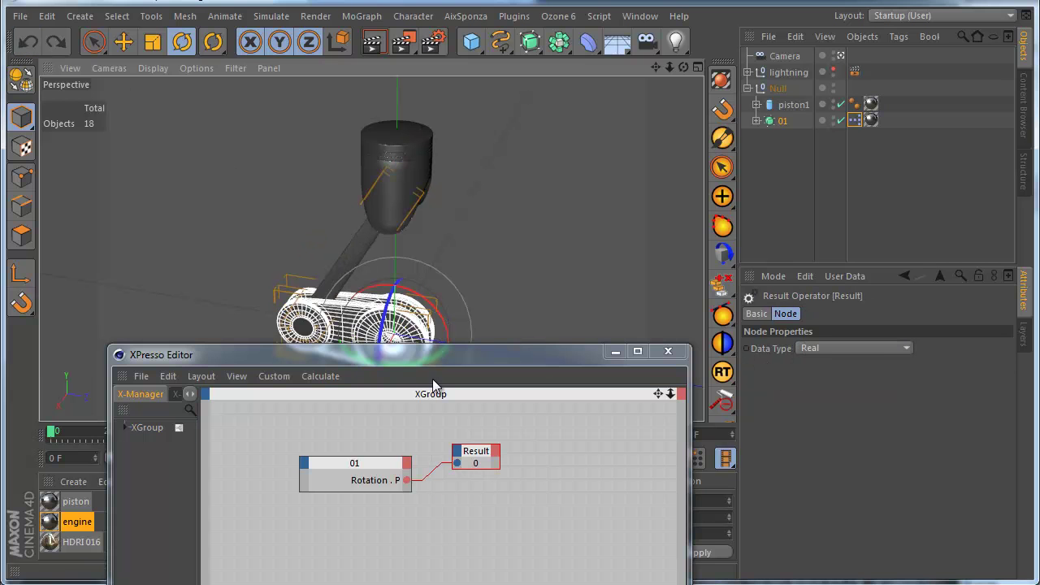
left_click_drag(581, 356, 490, 180)
Step: Ctrl-duplicate the 01 node below the original and remove the copy's Rotation.P port
left_click(292, 298)
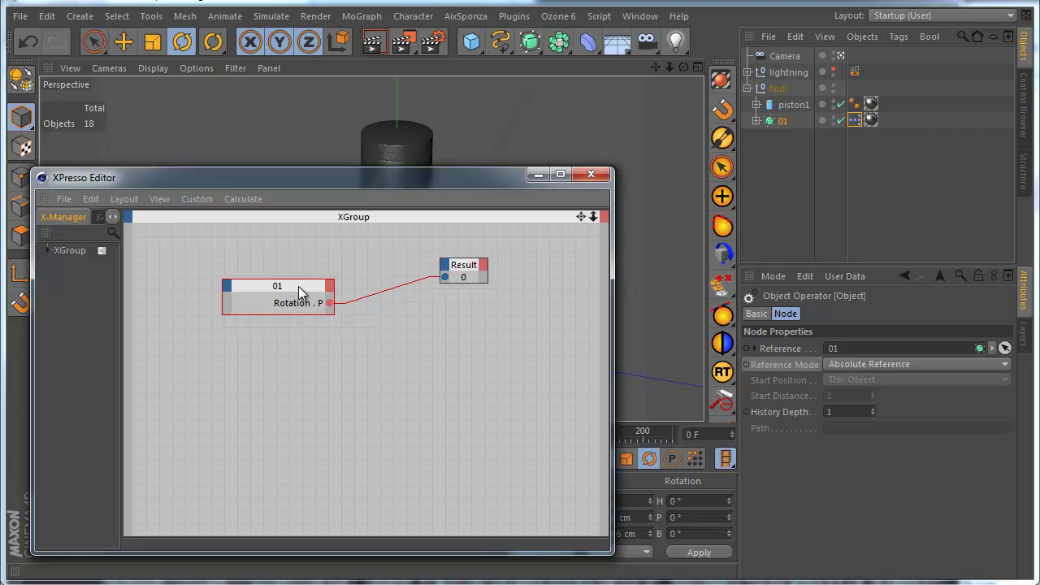
left_click_drag(297, 288, 269, 284)
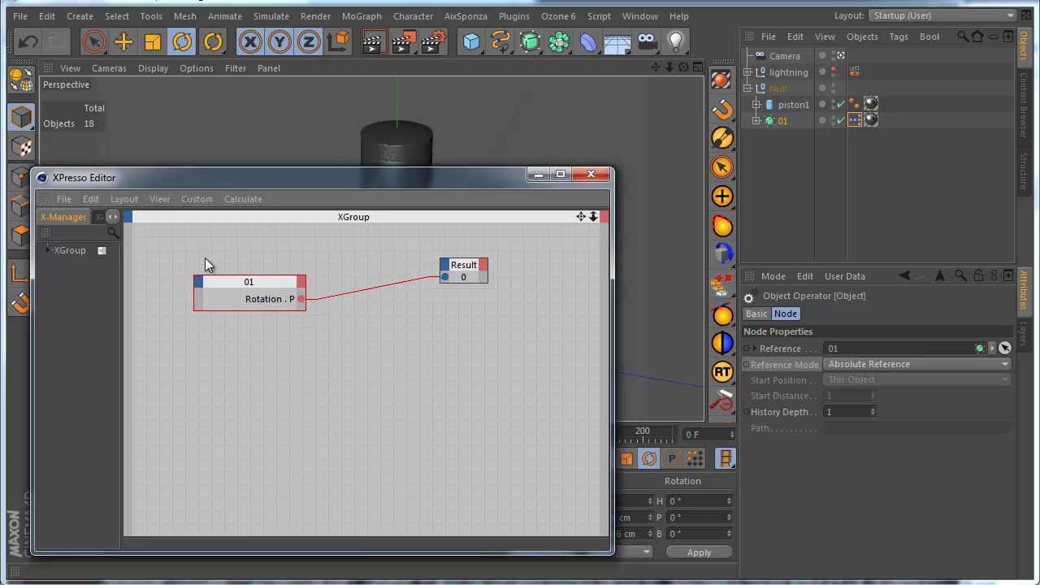
left_click_drag(271, 284, 270, 325, "ctrl")
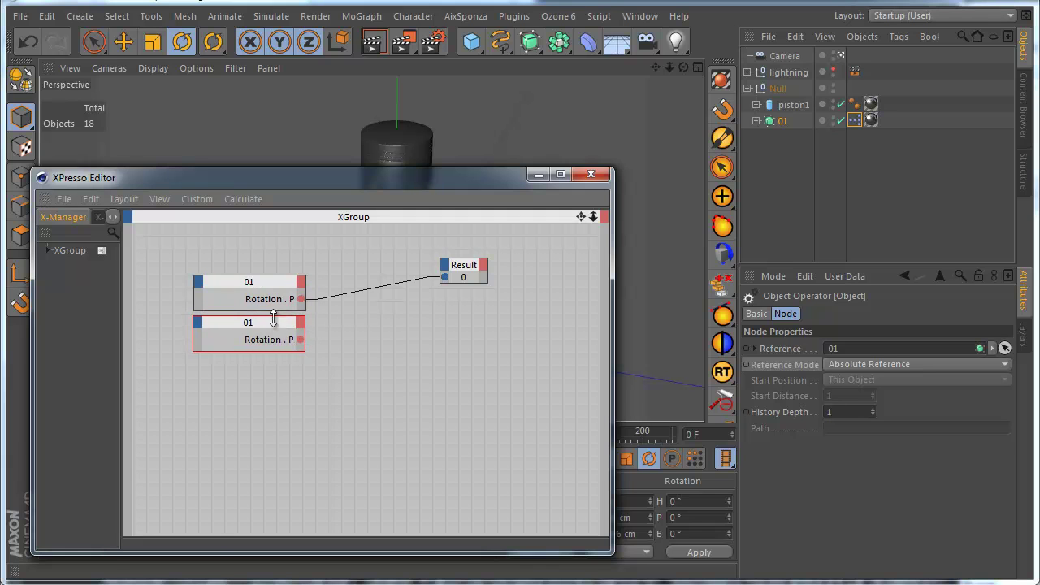
left_click(299, 340)
left_click_drag(283, 327, 279, 332)
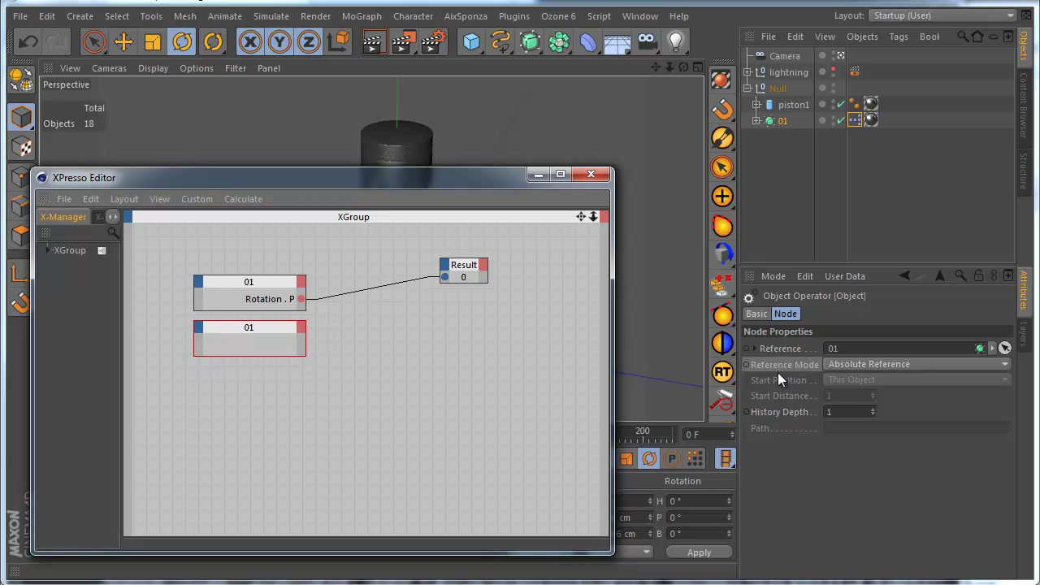
Step: Set the lower 01 node's Reference Mode to Use Start Position and expand 01's children
left_click(829, 274)
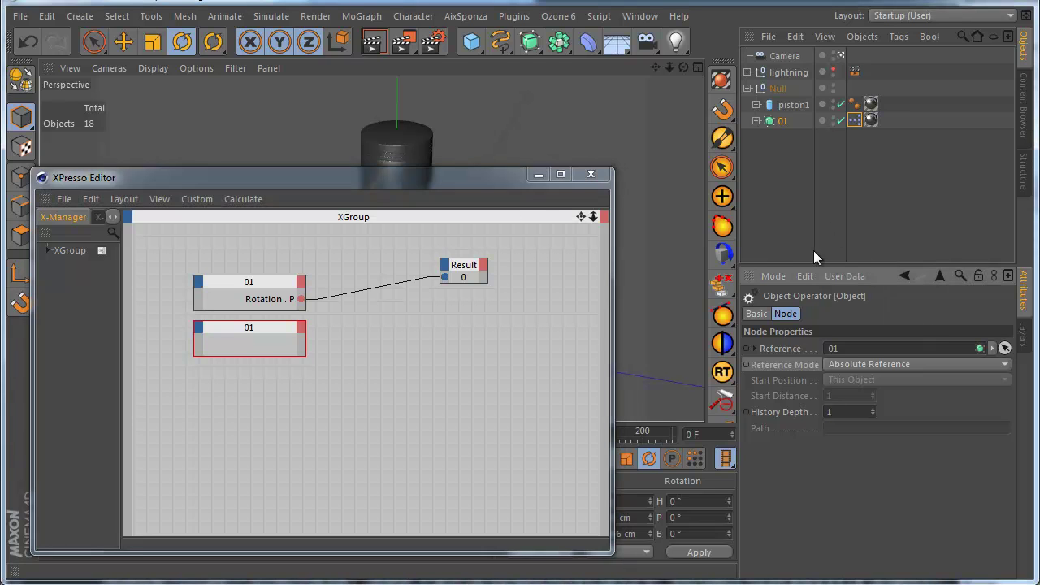
left_click_drag(807, 265, 809, 217)
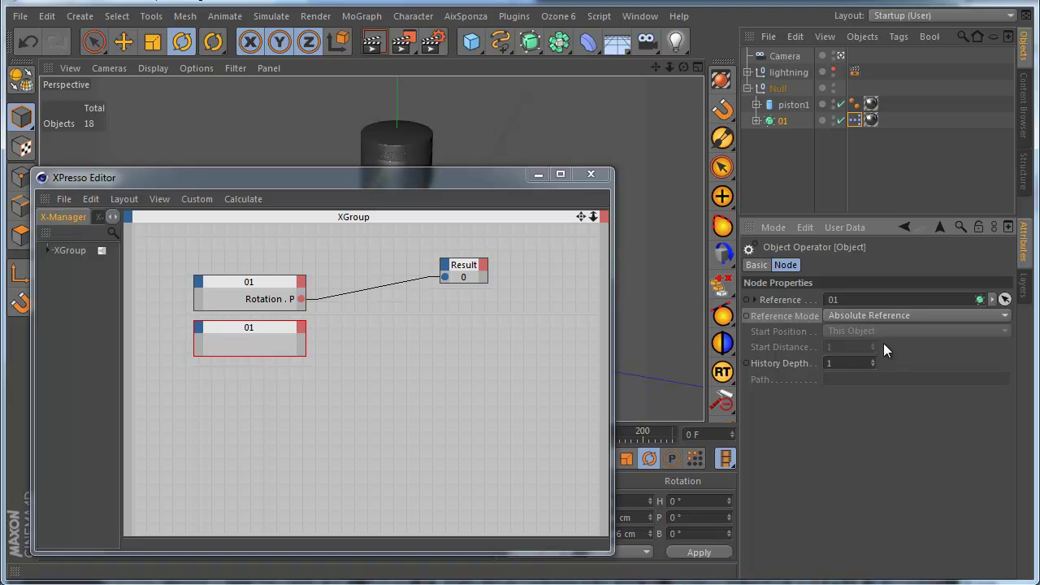
left_click(852, 316)
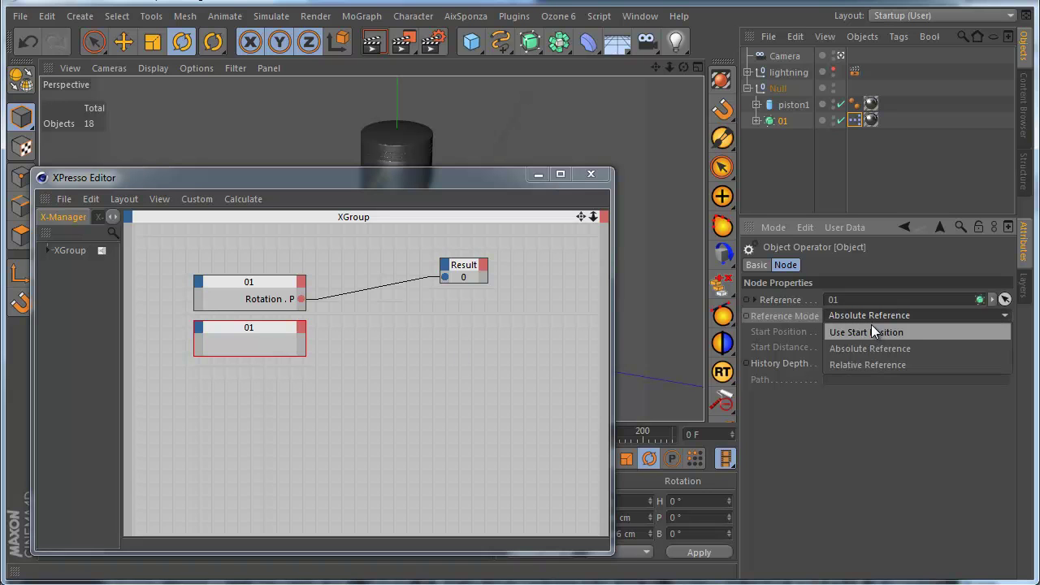
left_click(875, 334)
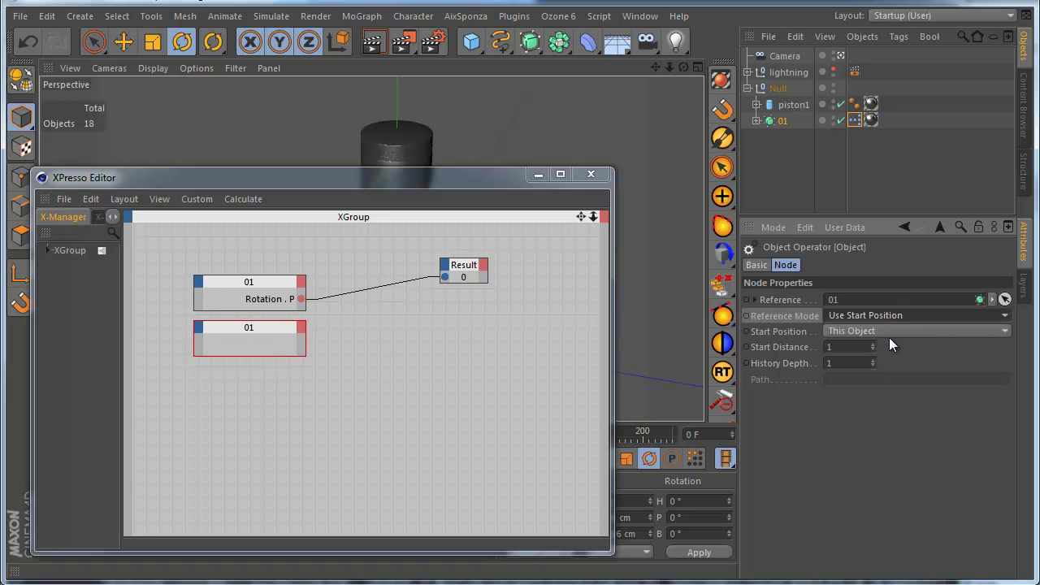
left_click(757, 121)
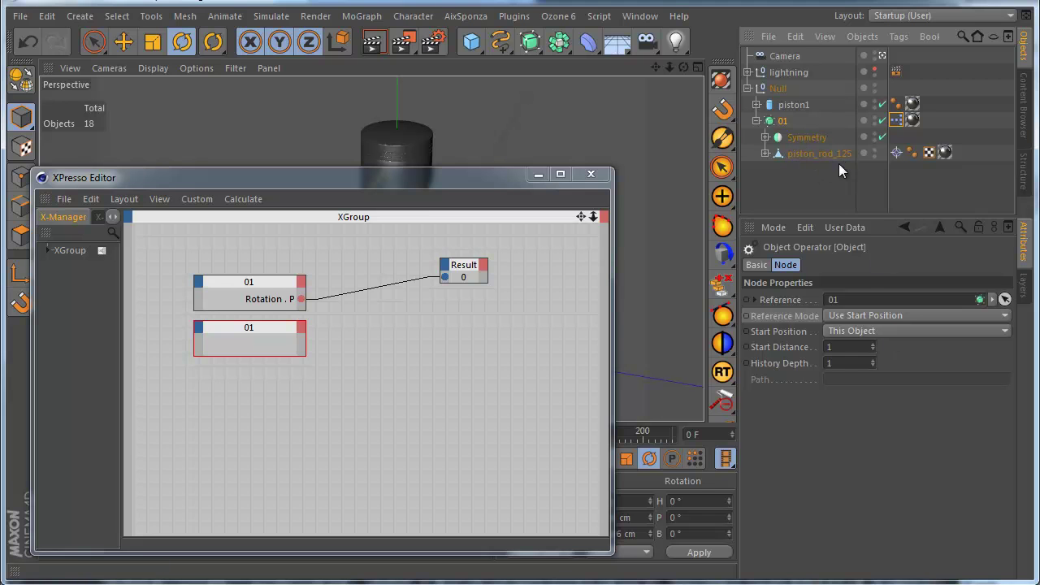
left_click_drag(487, 177, 269, 418)
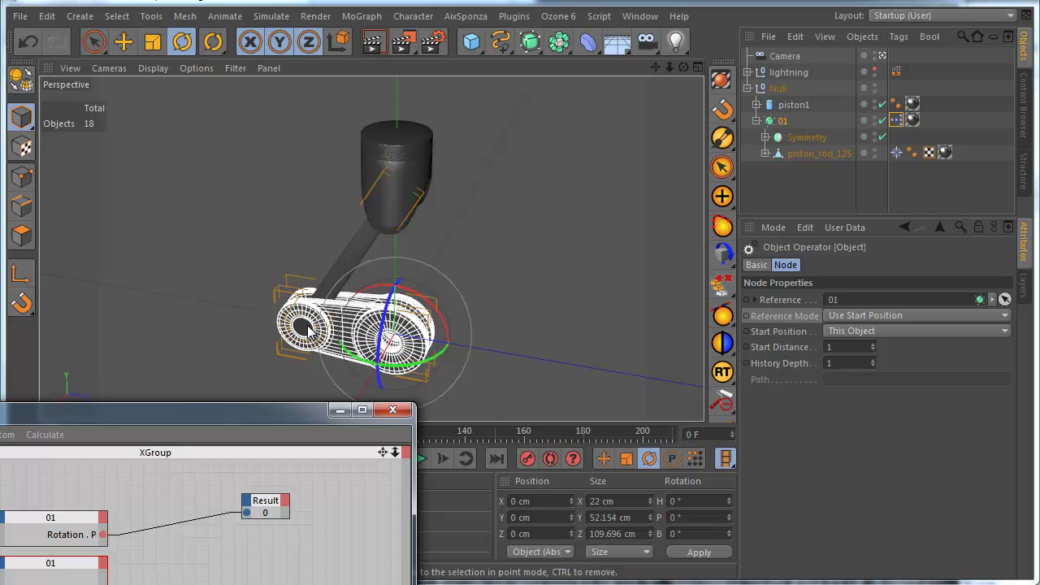
left_click_drag(314, 335, 337, 351, "alt")
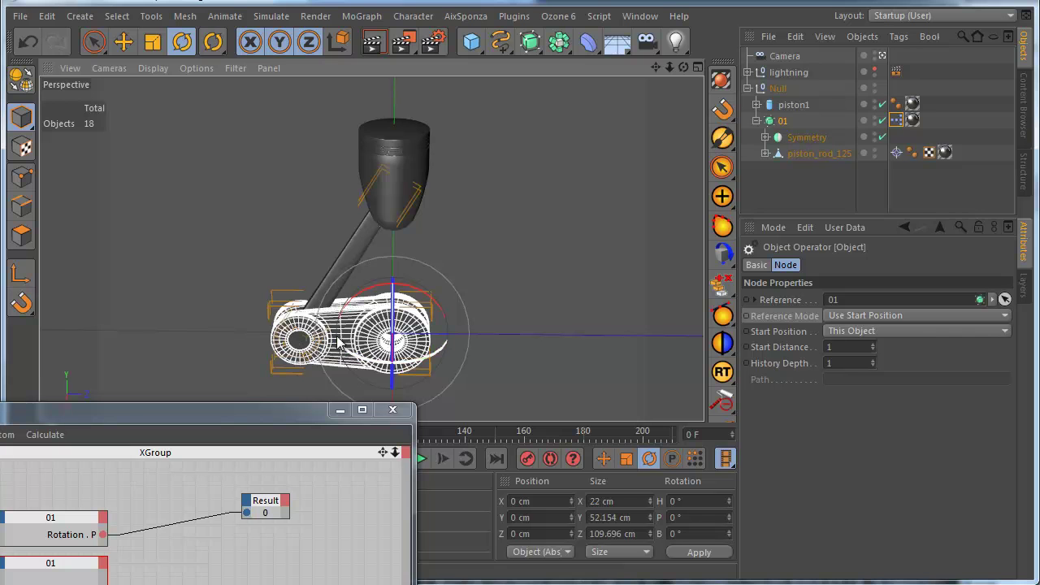
left_click_drag(276, 410, 447, 195)
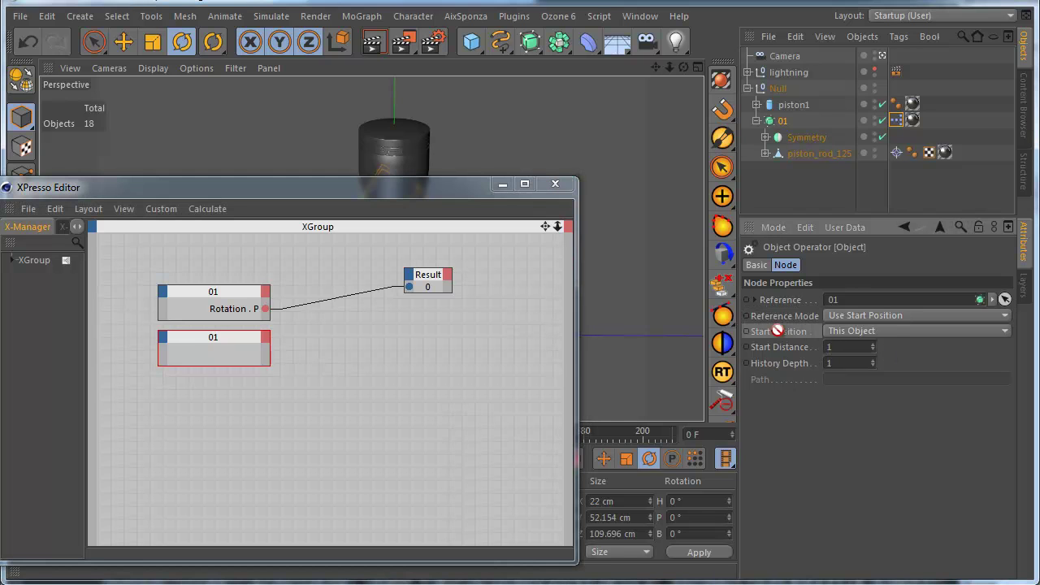
Step: Set Start Position to Down in Hierarchy, keeping Reference Mode at Use Start Position
left_click(855, 333)
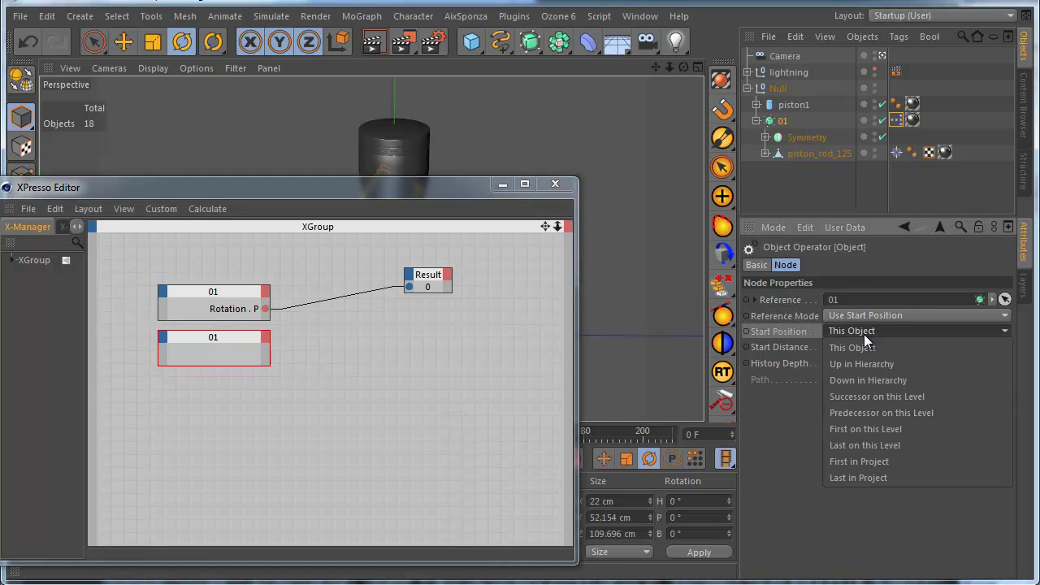
left_click(875, 382)
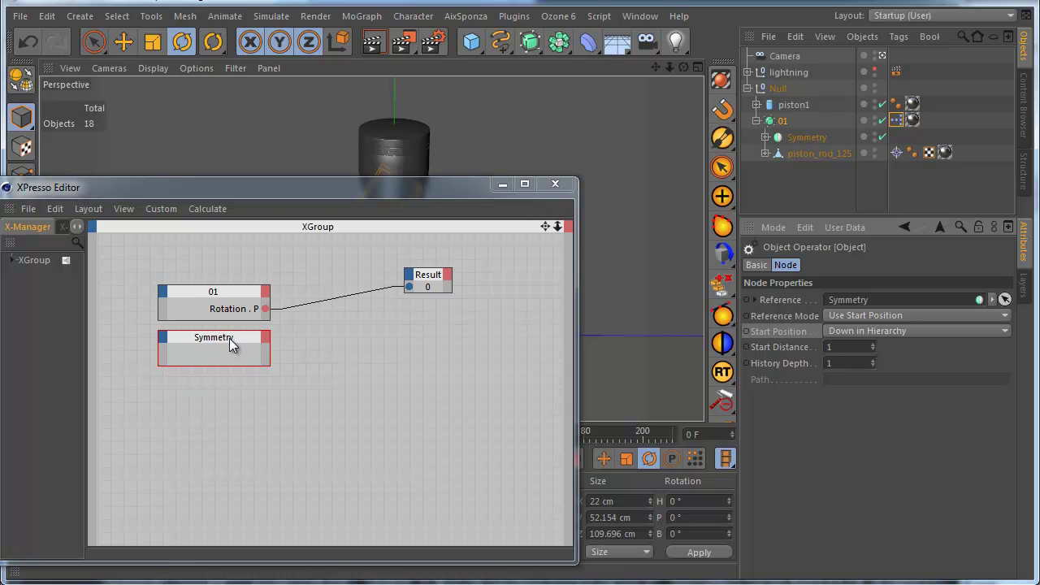
left_click(867, 316)
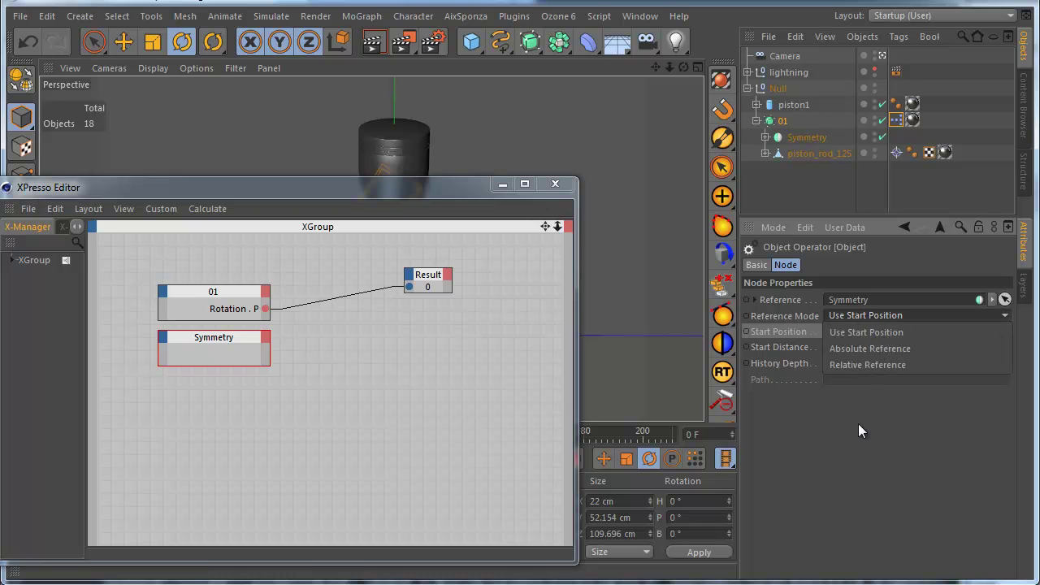
left_click(872, 329)
left_click(876, 328)
left_click(877, 320)
left_click(879, 313)
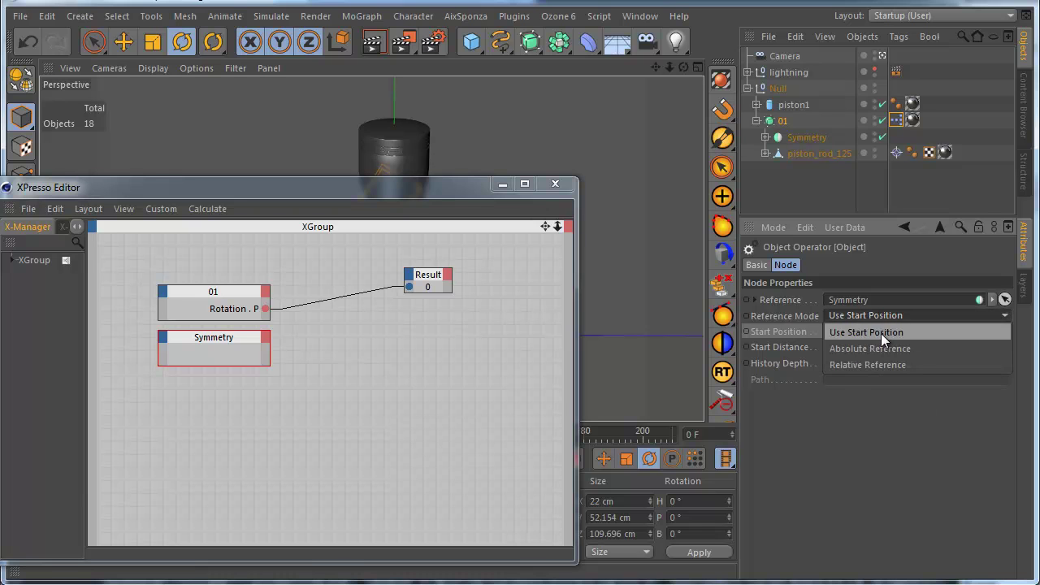
left_click(881, 333)
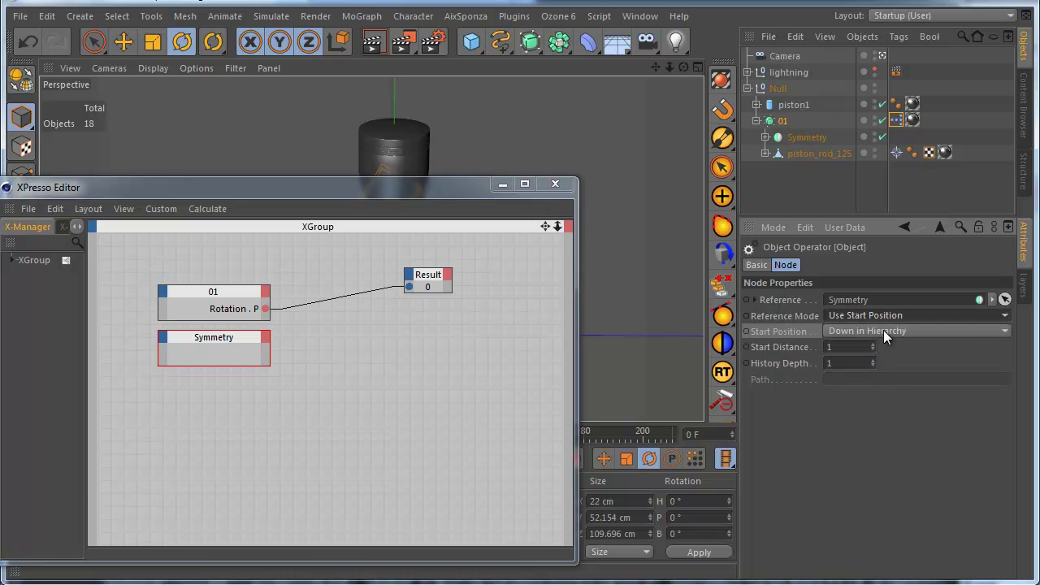
Step: Change Start Position to Predecessor on this Level so the node references piston1
left_click(883, 331)
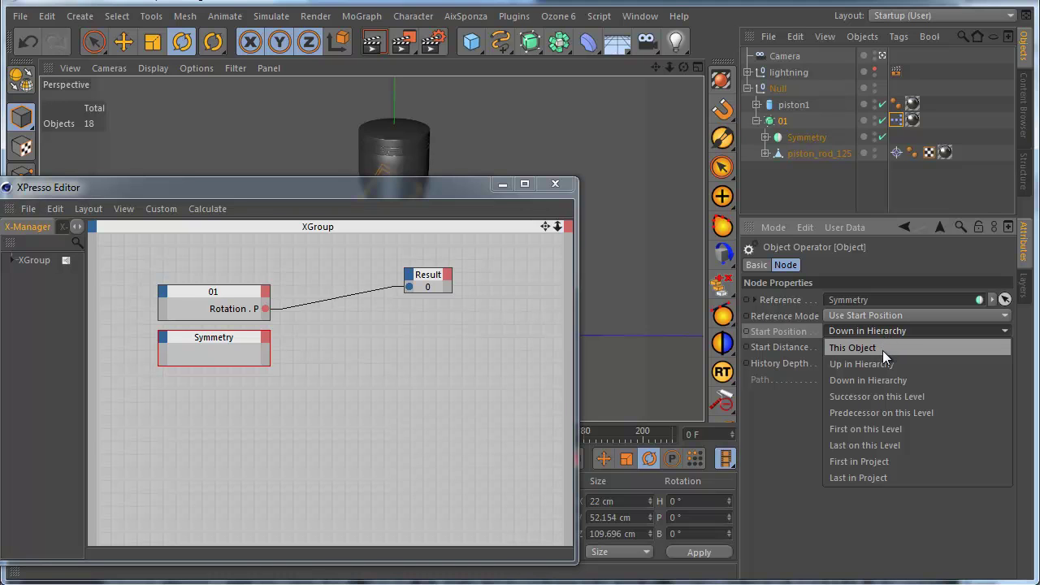
left_click(903, 413)
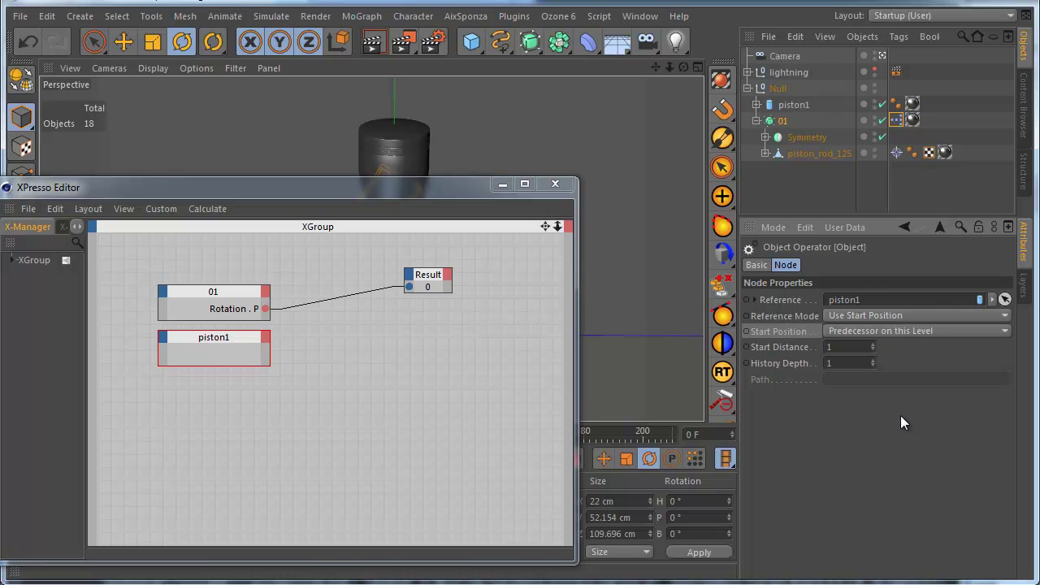
left_click(882, 331)
left_click(891, 310)
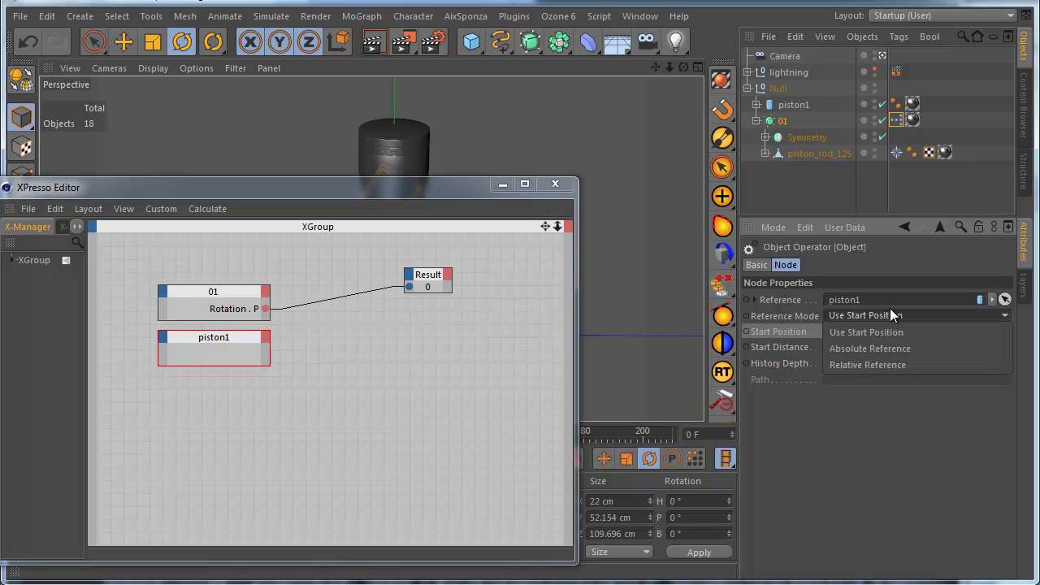
Step: Switch the node to Relative Reference with 01 as the Reference object
left_click(885, 365)
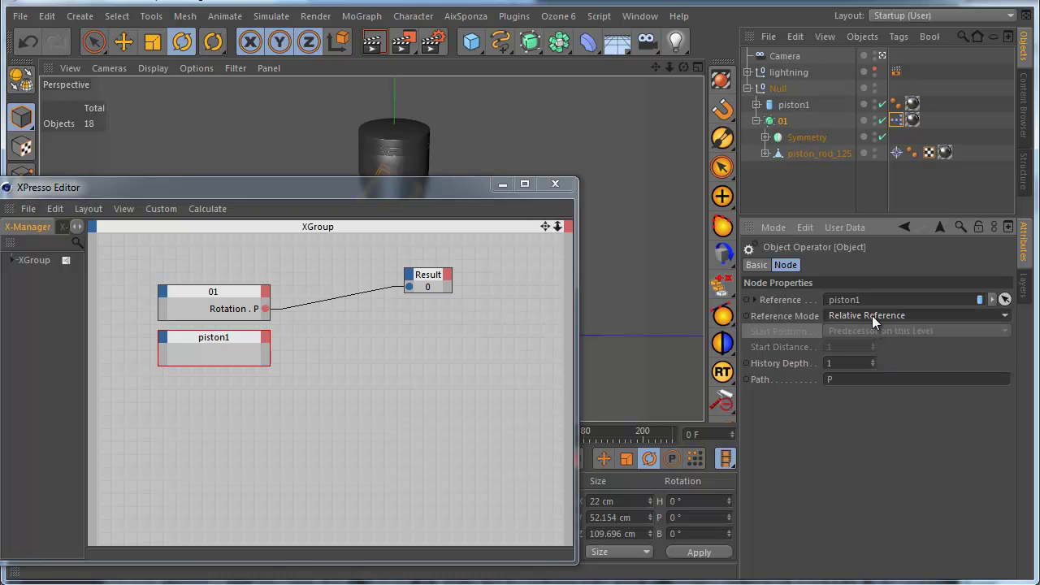
left_click_drag(783, 120, 849, 300)
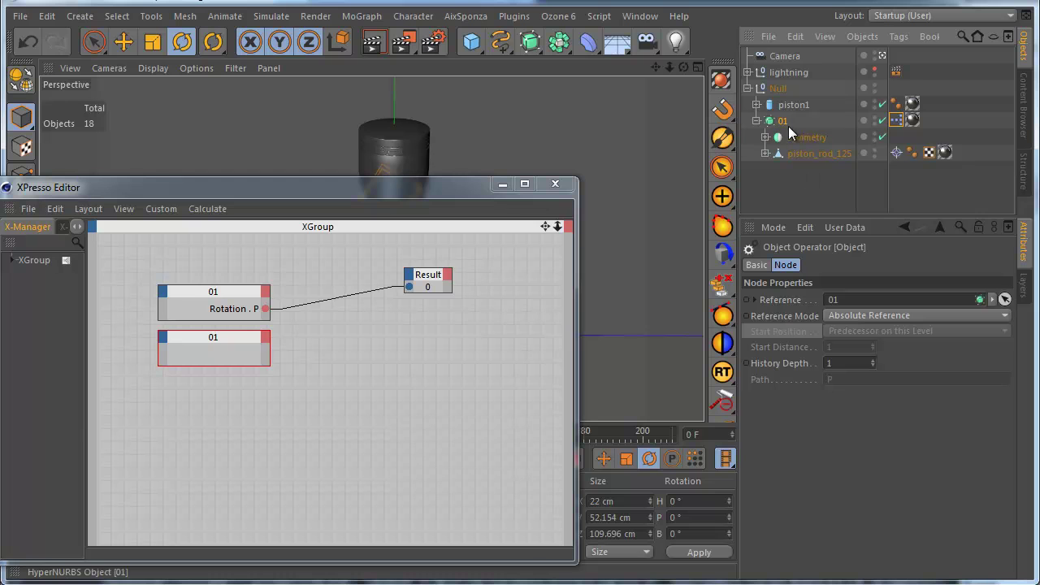
left_click(858, 317)
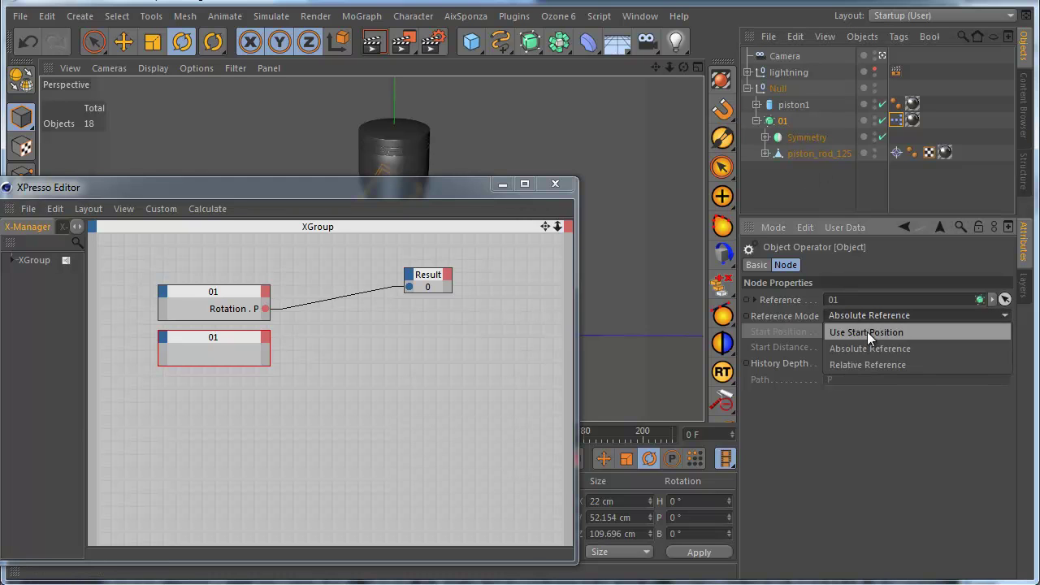
left_click(874, 367)
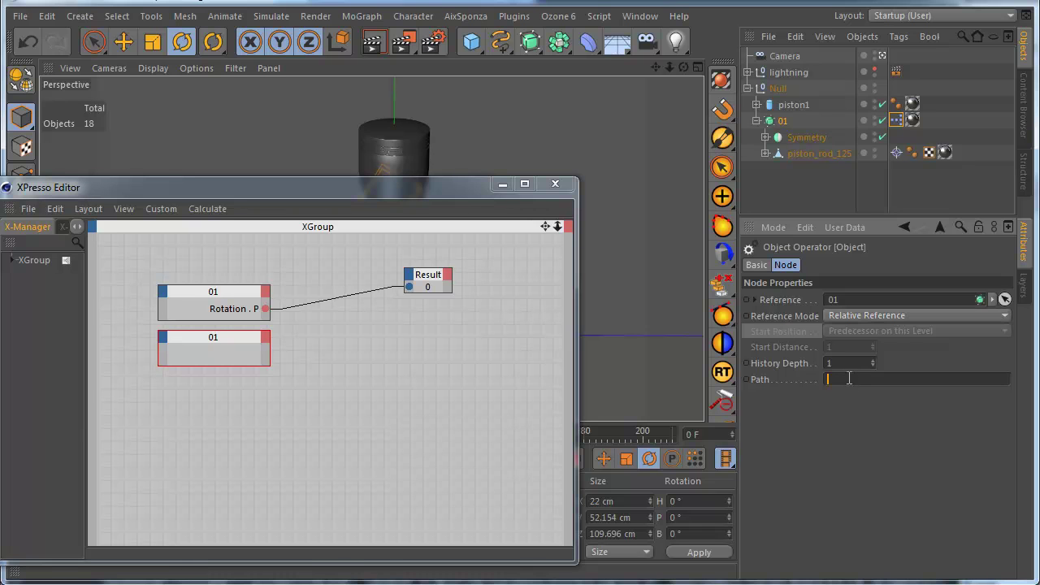
Step: Enter DN as the relative Path so the node resolves to piston_rod_125
left_click_drag(441, 195, 549, 360)
left_click(848, 380)
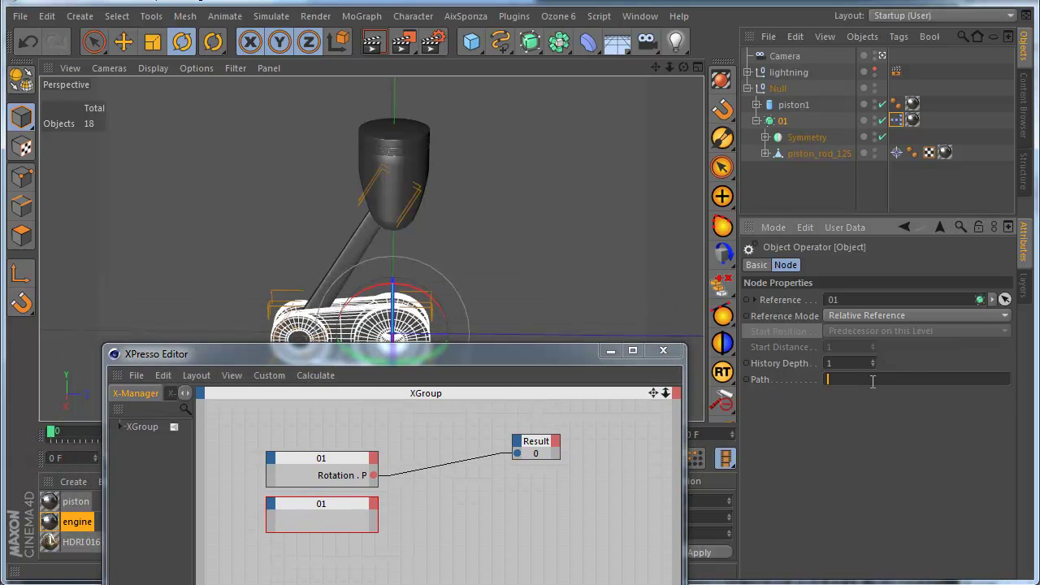
left_click(572, 357)
left_click_drag(570, 355, 572, 368)
left_click(861, 379)
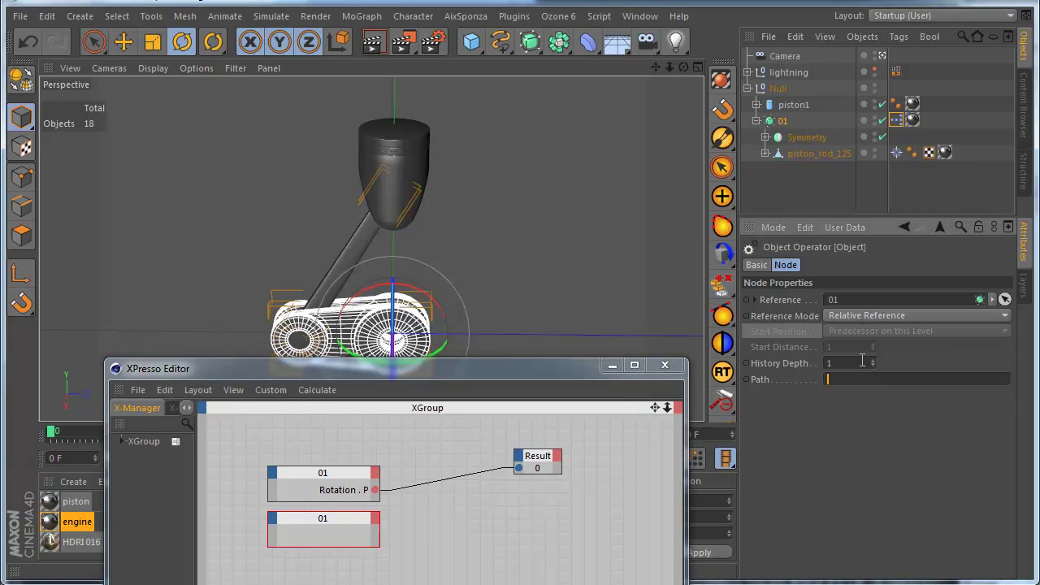
type("D")
key("Return")
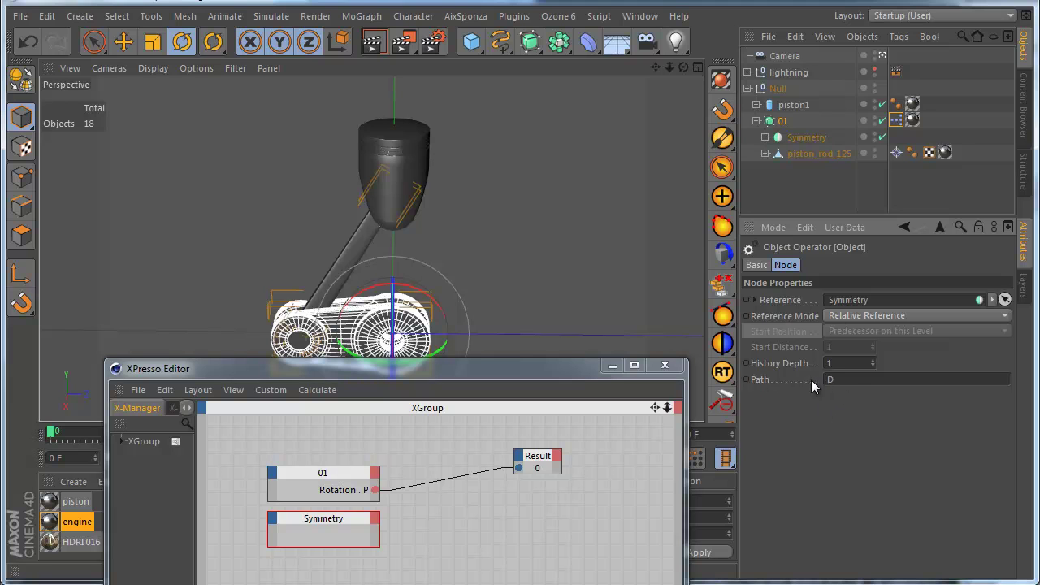
left_click(842, 379)
type("DN")
key("Return")
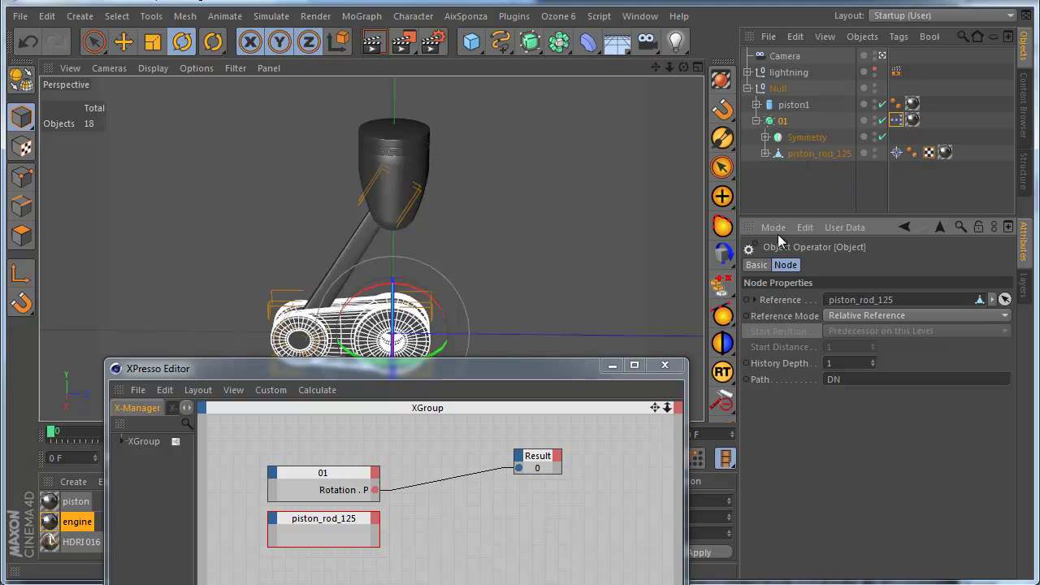
Step: Duplicate the 01 group and rename the copied rod to piston_rod_1251
left_click(783, 122)
key("ctrl+c")
key("ctrl+v")
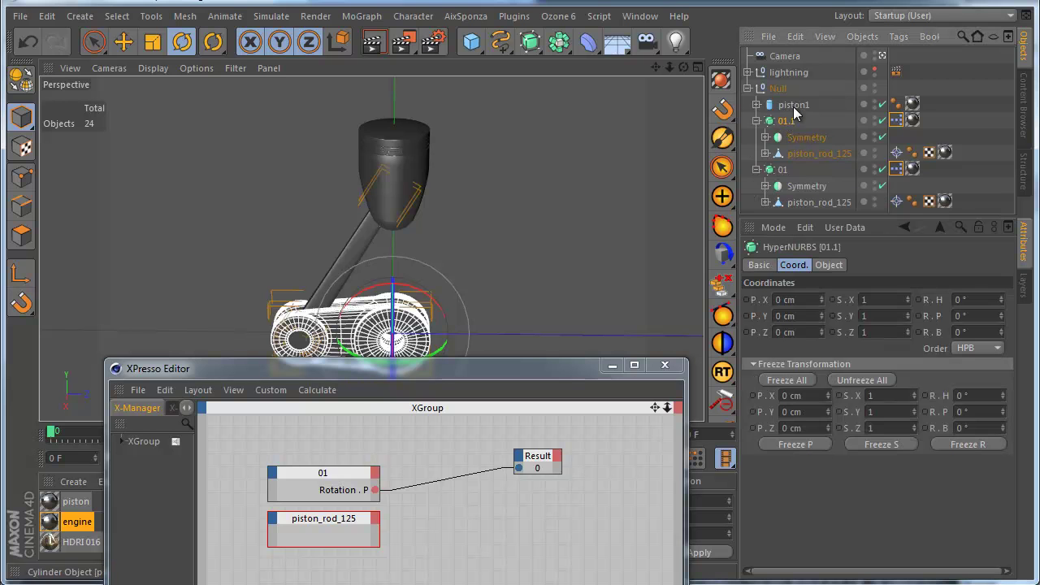
double_click(844, 156)
type("1")
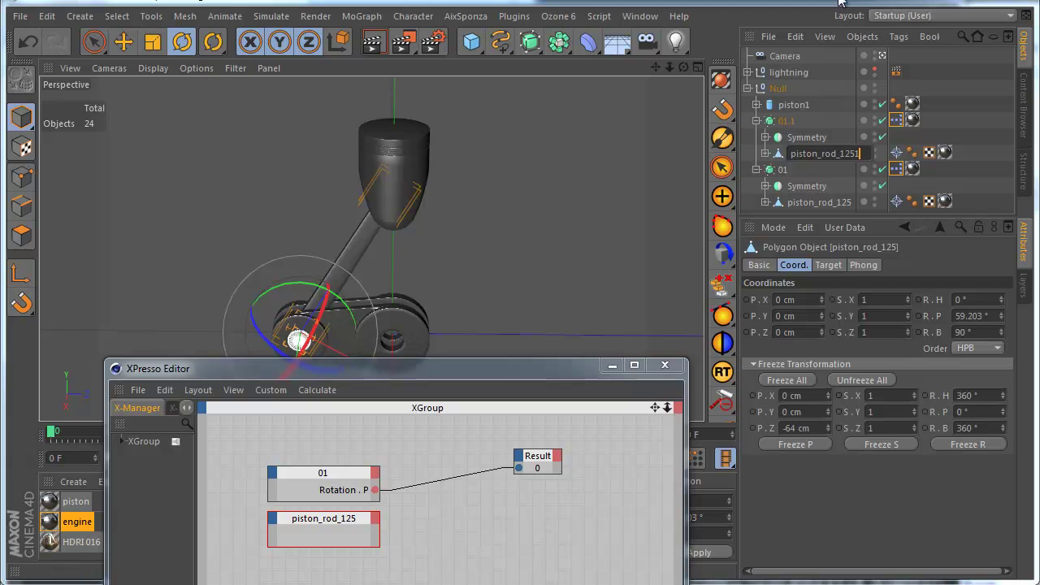
key("Return")
Step: Check the copy's XPresso nodes, then delete the 01.1 copy
left_click(908, 120)
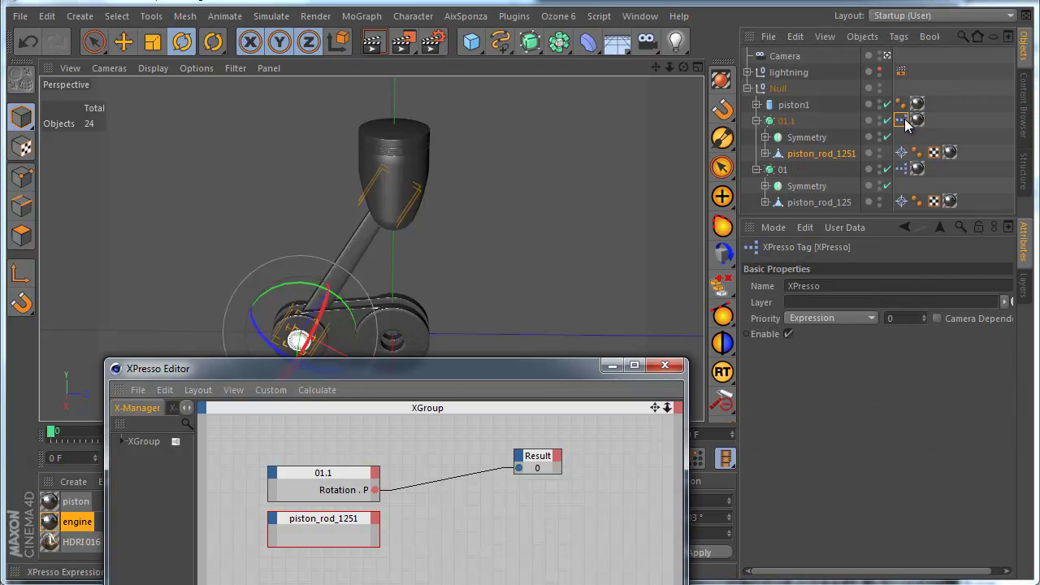
left_click_drag(568, 368, 582, 319)
left_click(348, 481)
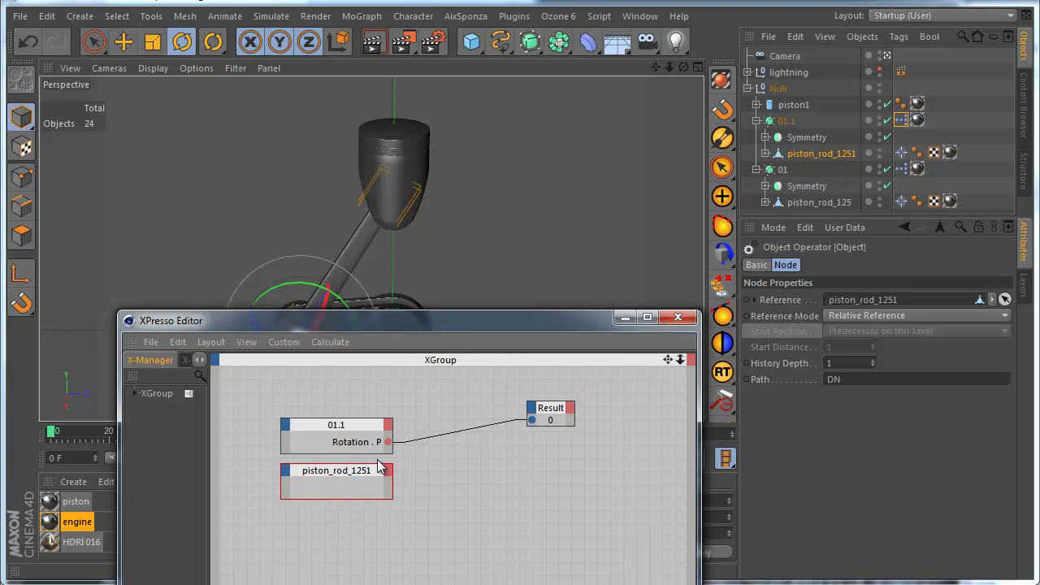
left_click(786, 120)
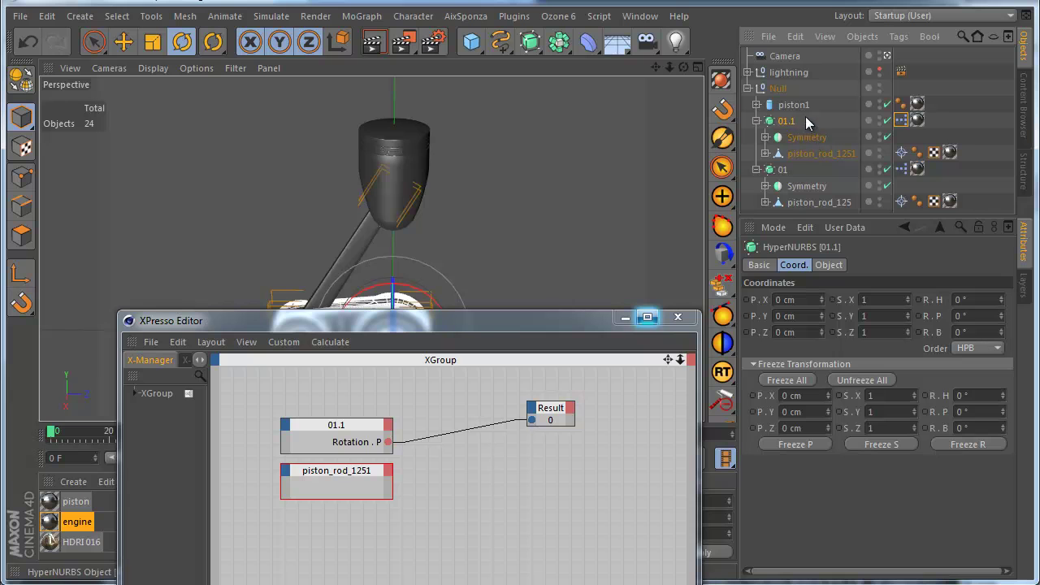
key("Delete")
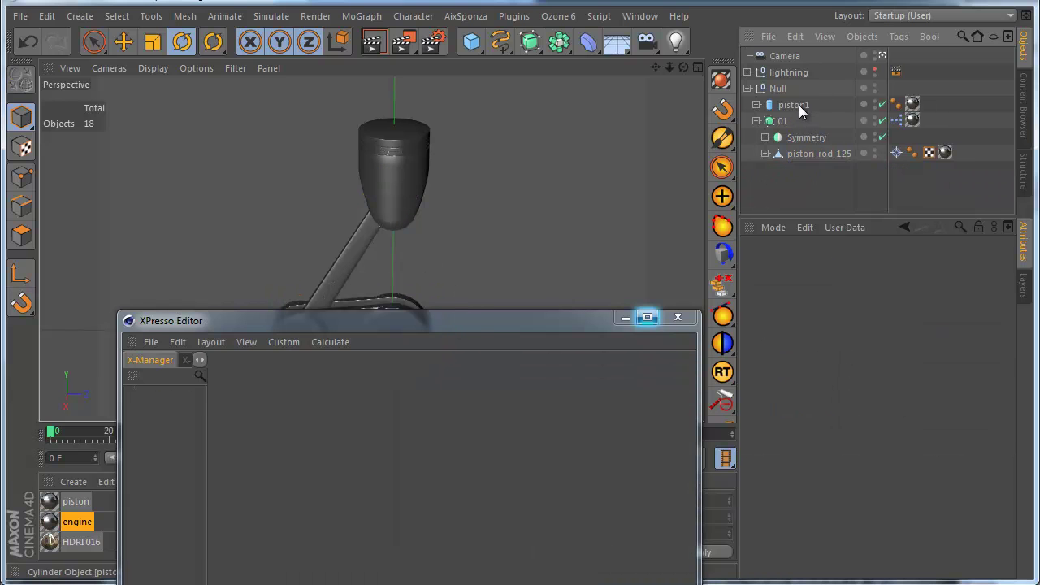
Step: Show group 01's XPresso graph with the piston_rod_125 node, and select piston_rod_125 in the scene
left_click(897, 121)
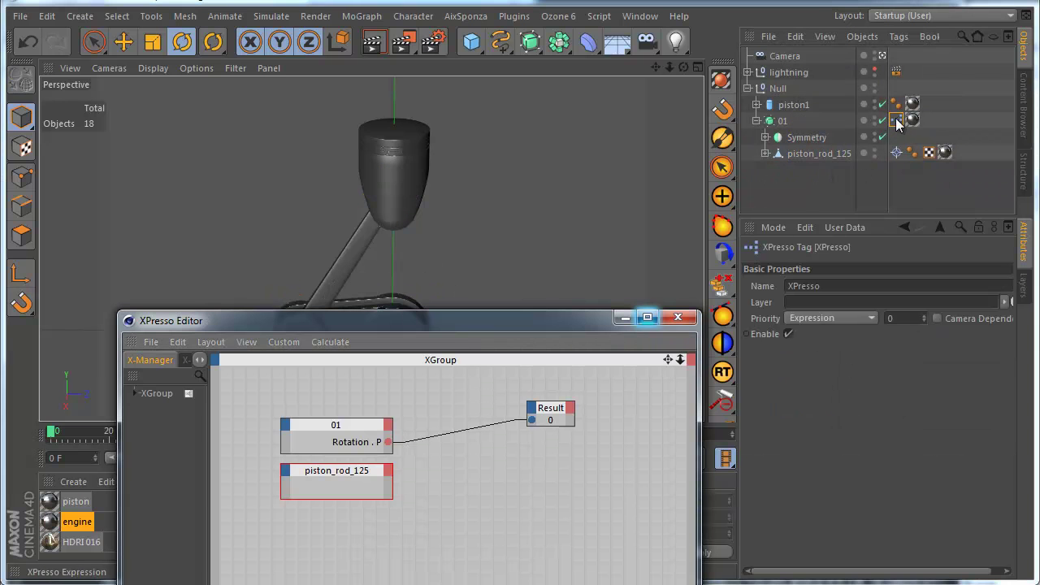
left_click(354, 467)
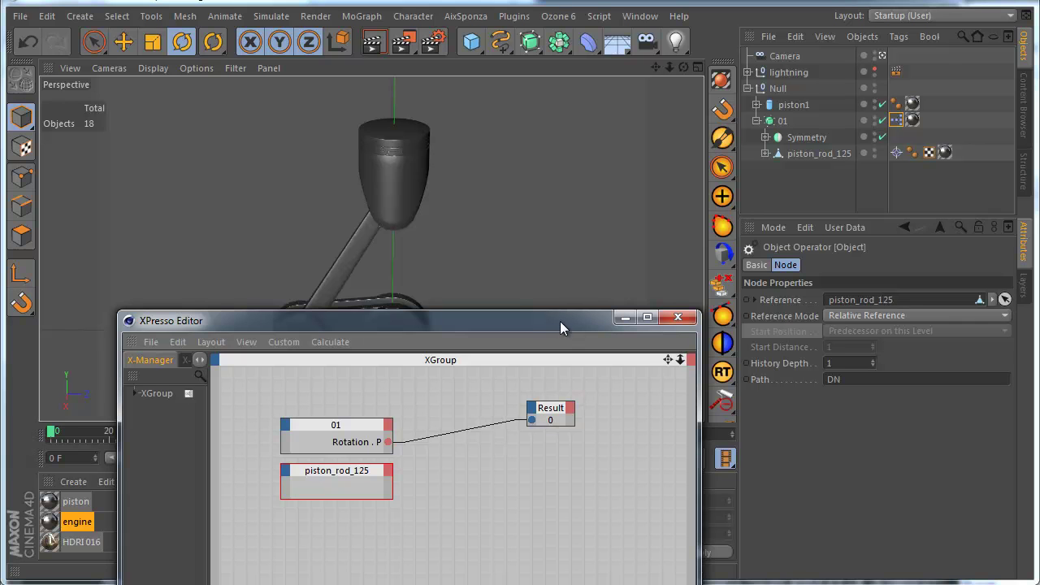
left_click_drag(564, 323, 599, 405)
left_click(807, 154)
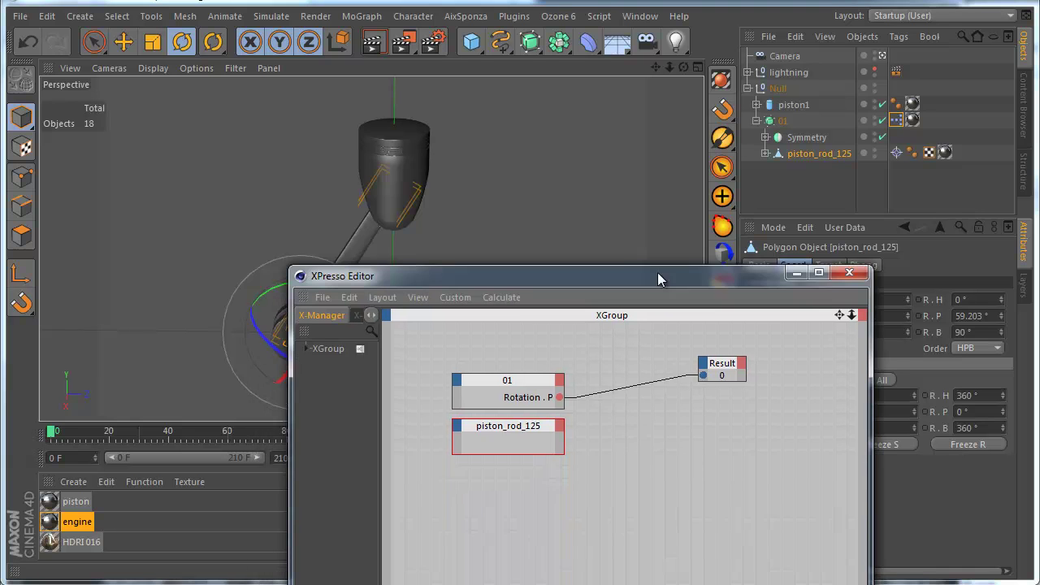
Step: Add a Position . Z output to piston_rod_125 and wire it into Result in place of Rotation . P
left_click_drag(665, 240, 660, 187)
left_click(564, 335)
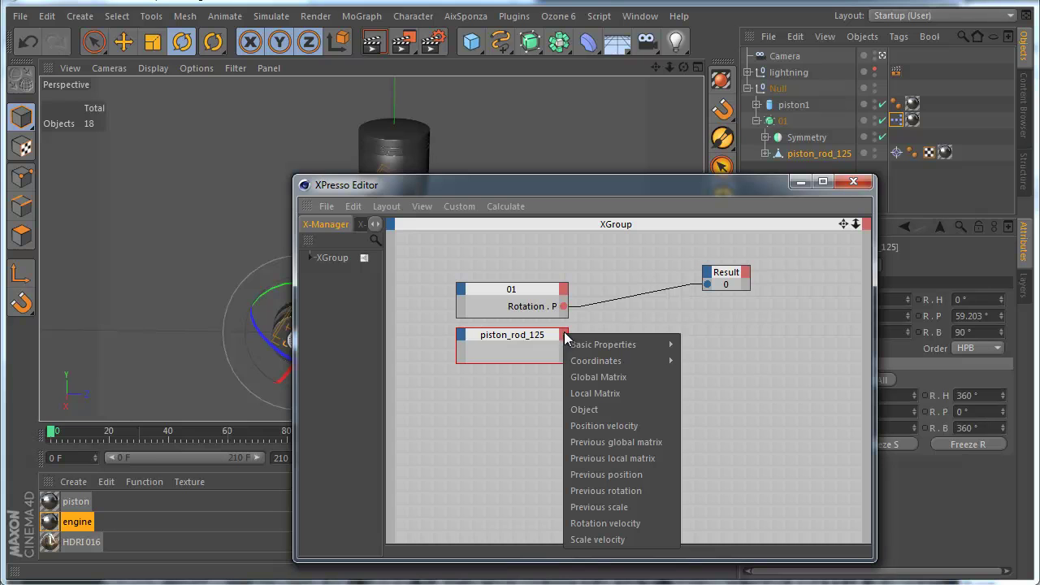
mouse_move(579, 364)
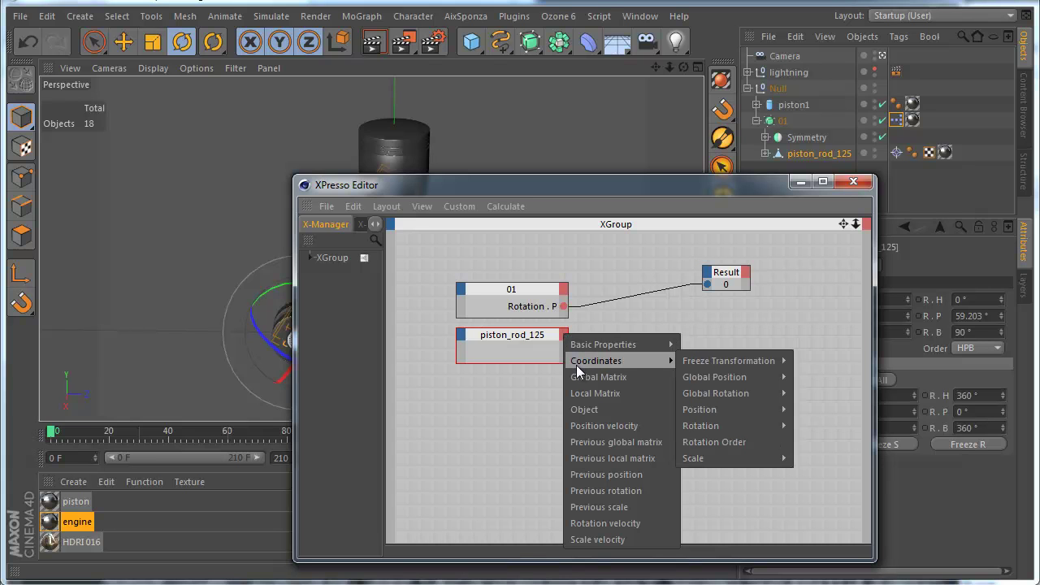
mouse_move(778, 411)
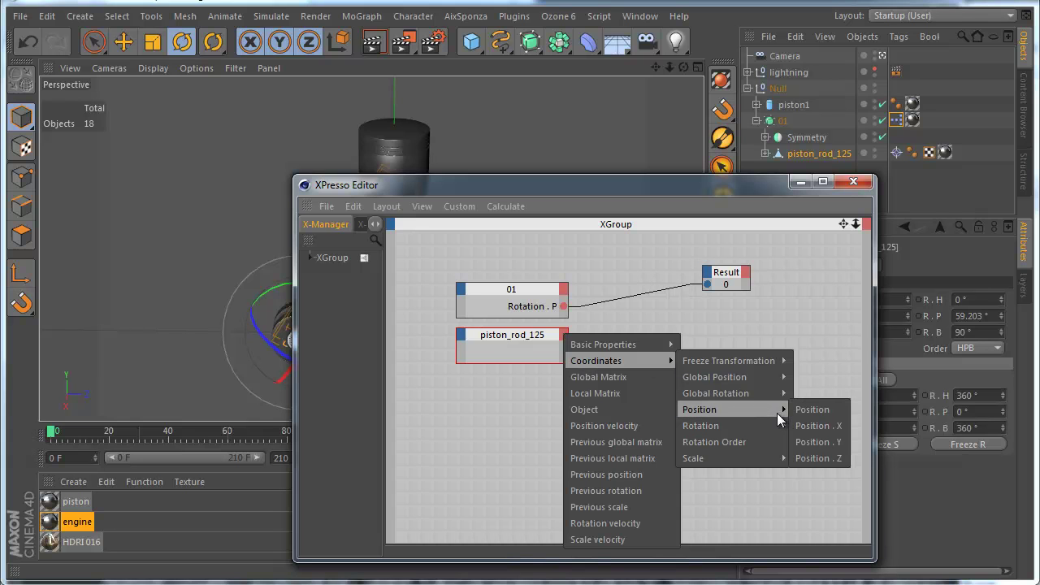
left_click(824, 467)
left_click(563, 335)
mouse_move(626, 354)
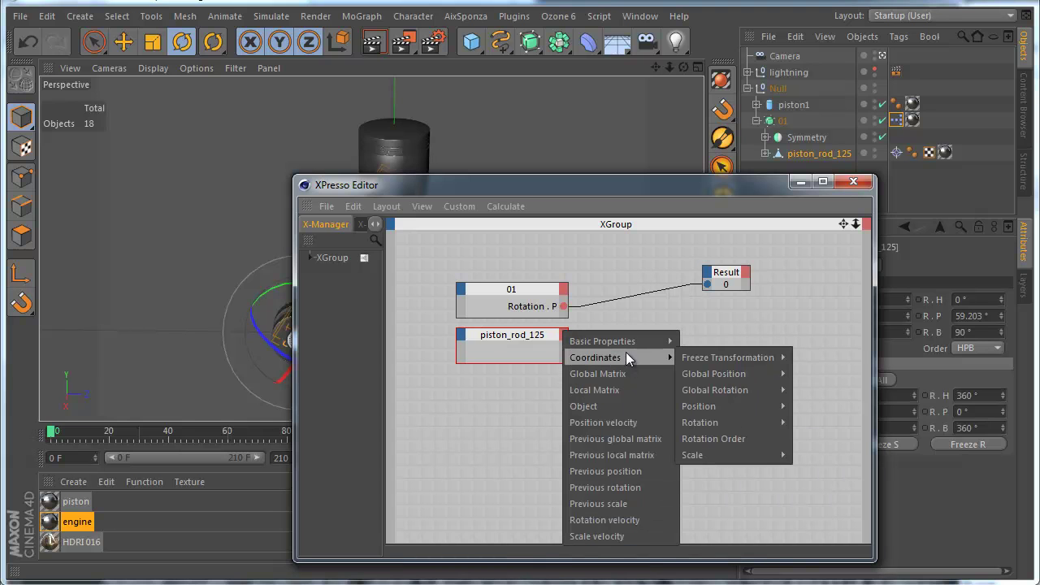
mouse_move(742, 406)
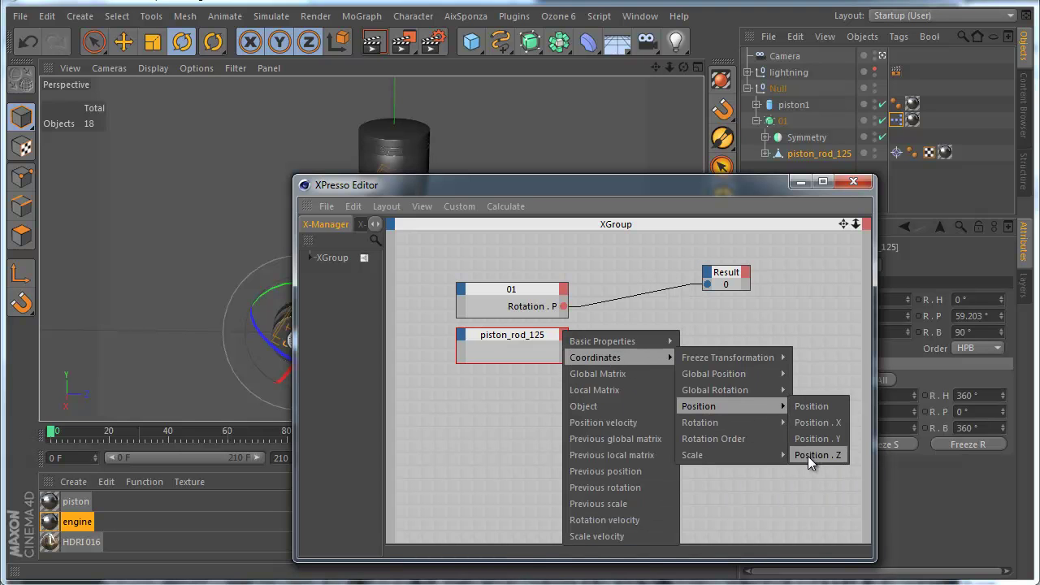
left_click(809, 456)
left_click_drag(563, 352, 731, 339)
left_click_drag(693, 189, 639, 391)
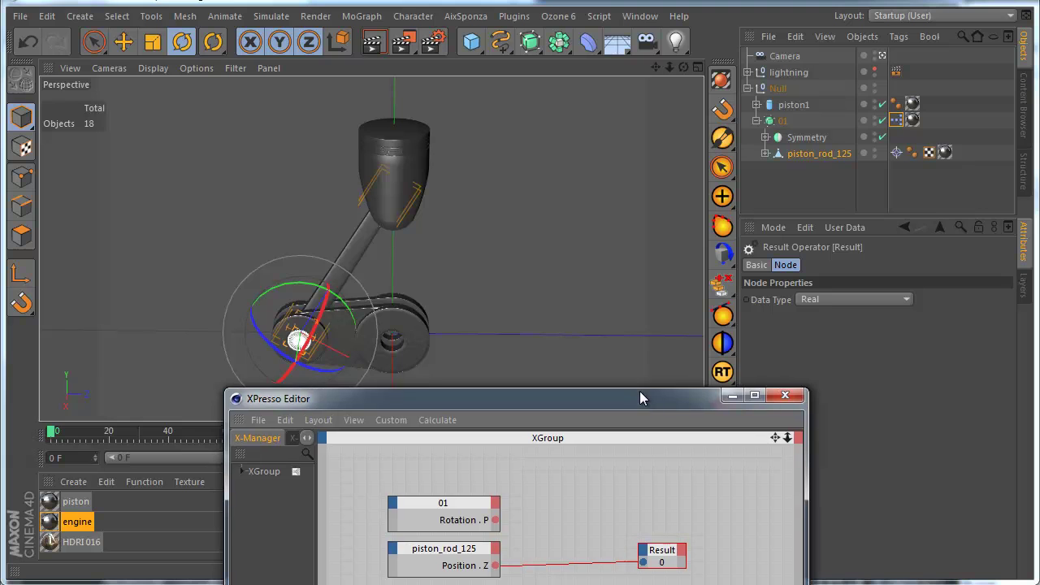
Step: Show piston_rod_125's coordinates and apply Unfreeze All to its frozen P.Z of -64 cm
left_click(832, 156)
left_click_drag(702, 397, 569, 269)
left_click(803, 427)
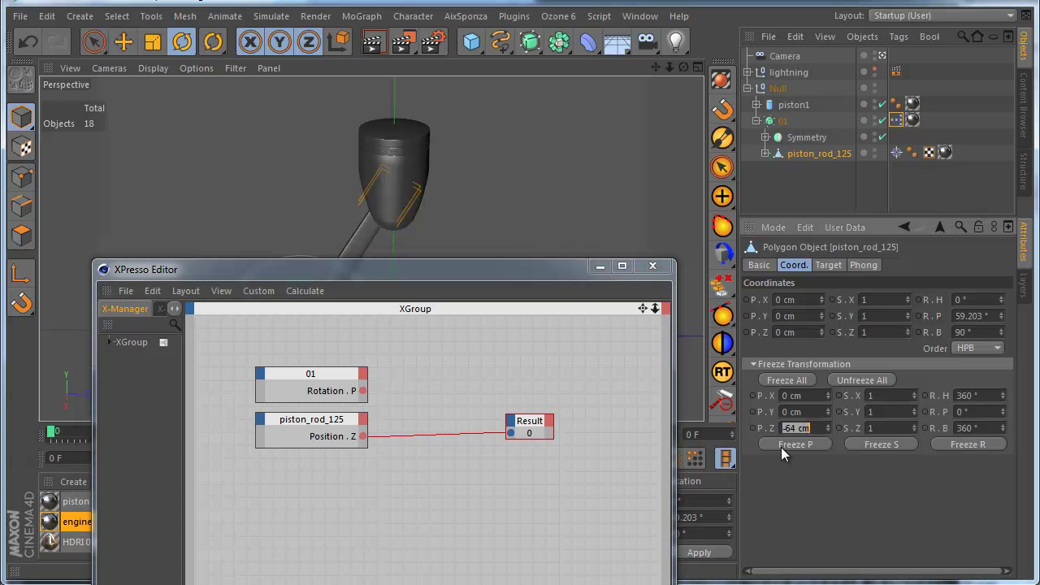
left_click_drag(536, 276, 498, 234)
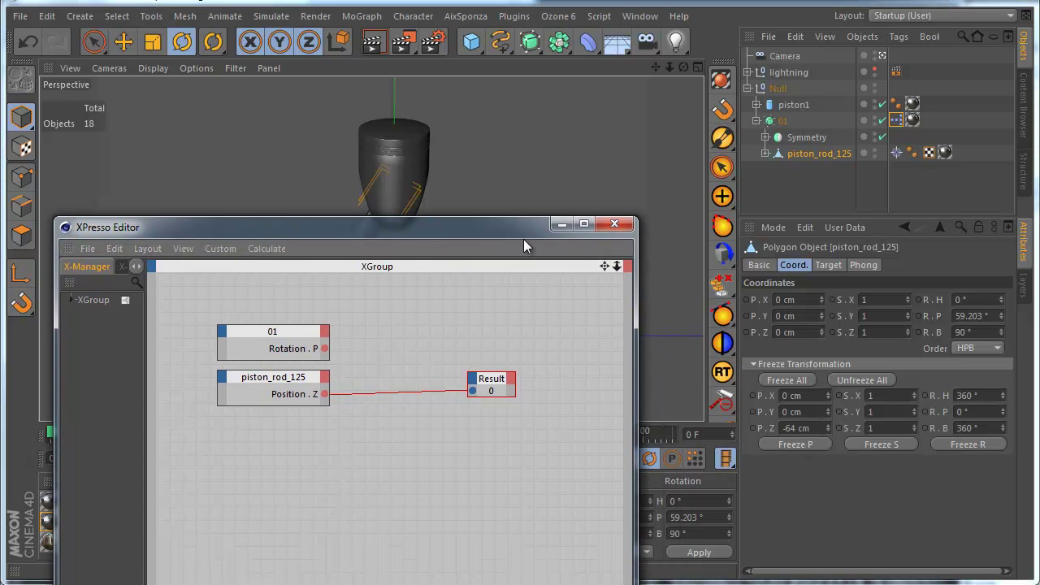
left_click(860, 380)
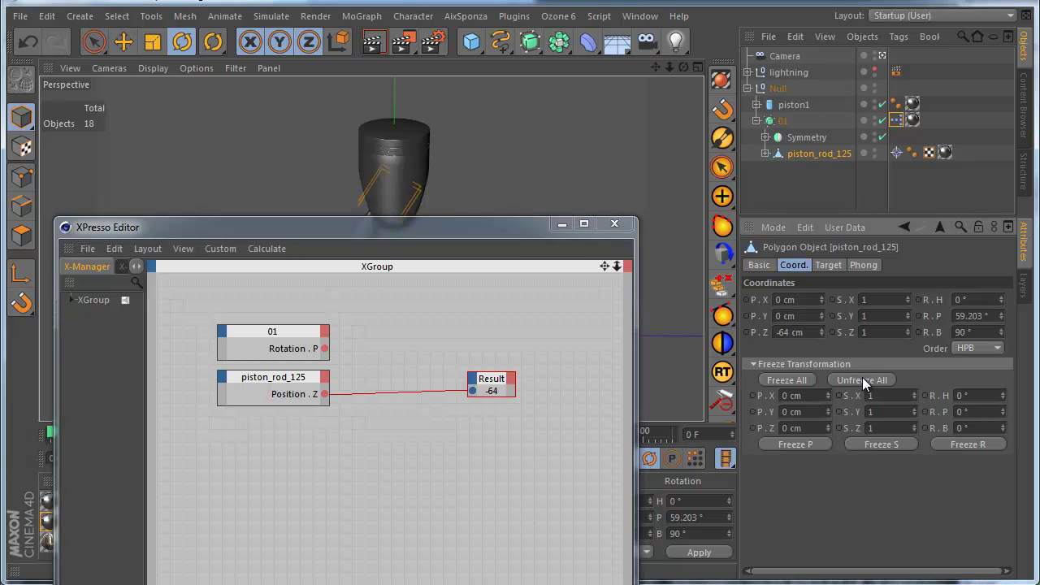
left_click_drag(452, 226, 493, 413)
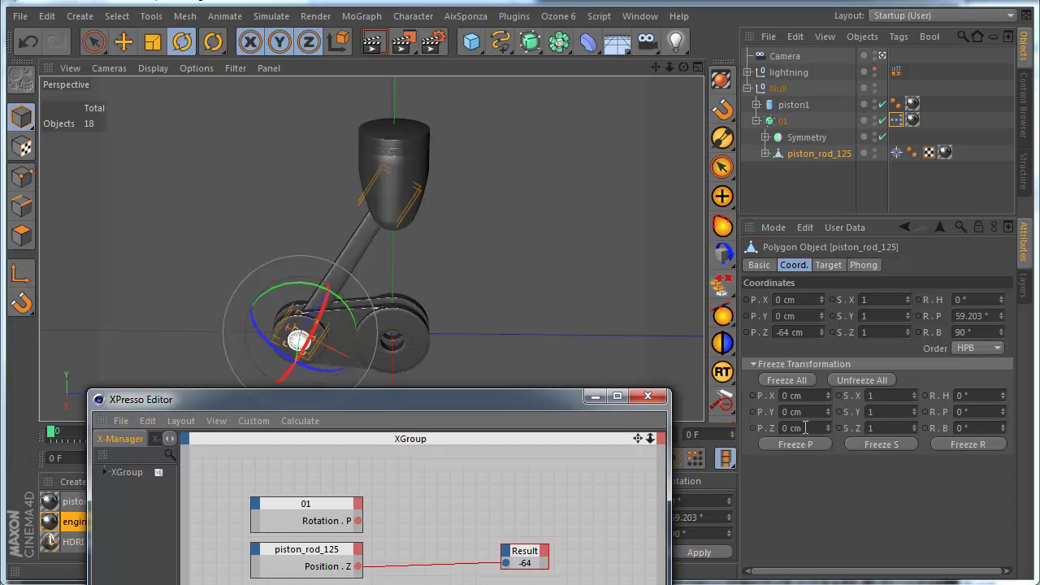
Step: Undo the unfreeze, then wire piston_rod_125's Frozen Position . Z into Result so it reads -64
left_click(31, 39)
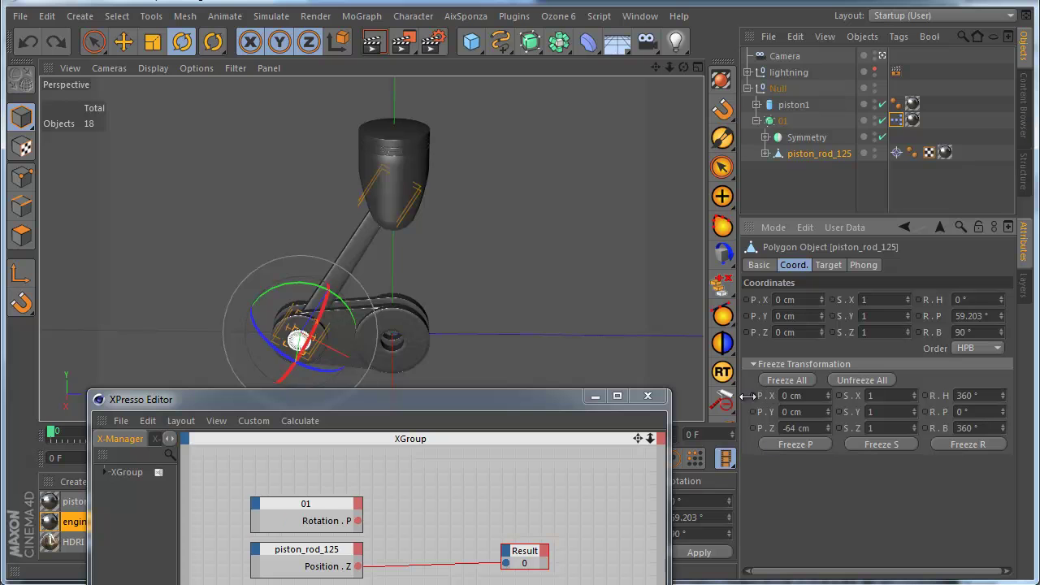
left_click_drag(504, 400, 527, 257)
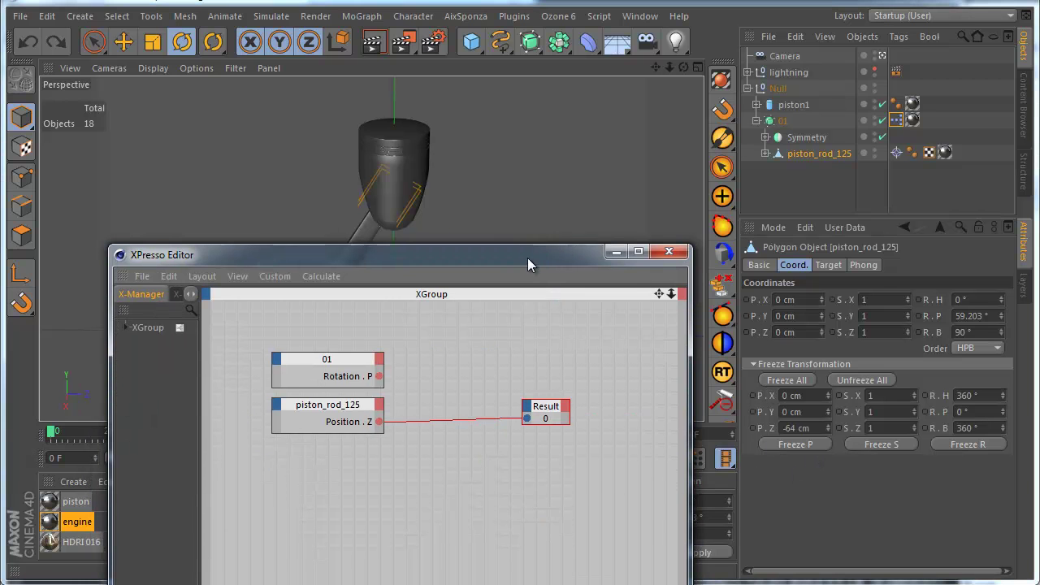
left_click(379, 406)
left_click(380, 406)
mouse_move(402, 429)
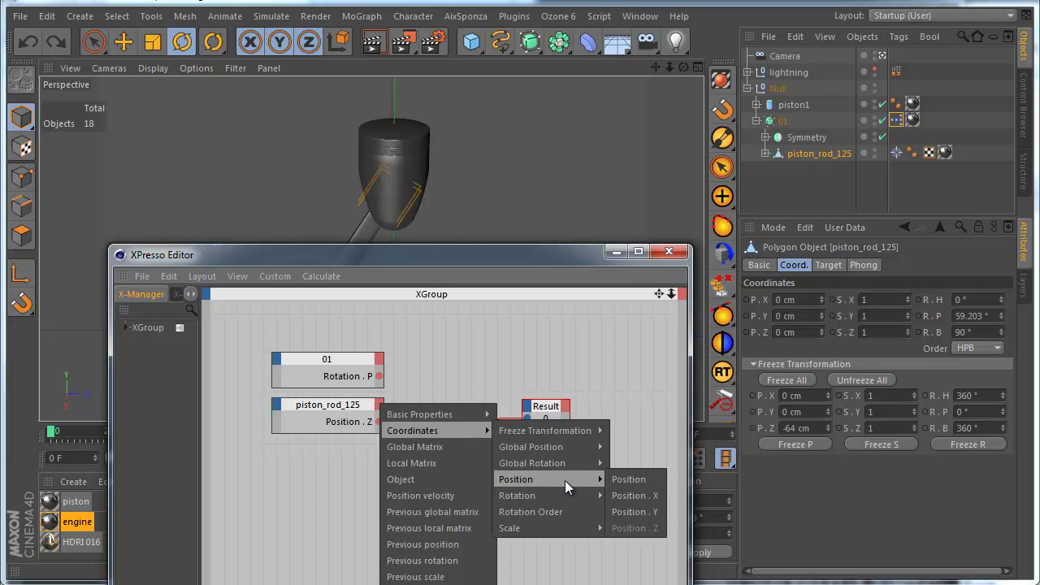
mouse_move(563, 432)
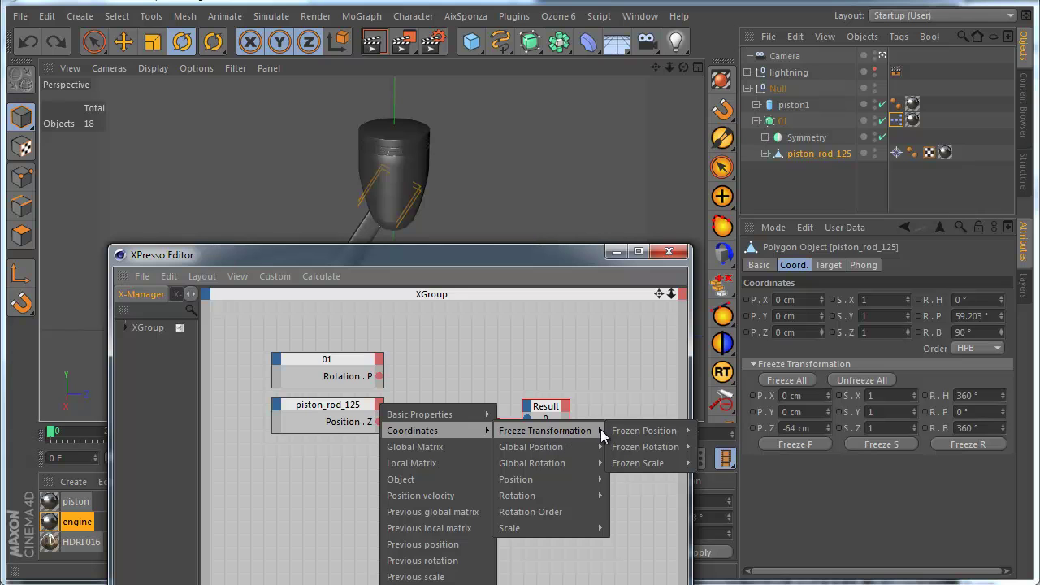
mouse_move(658, 430)
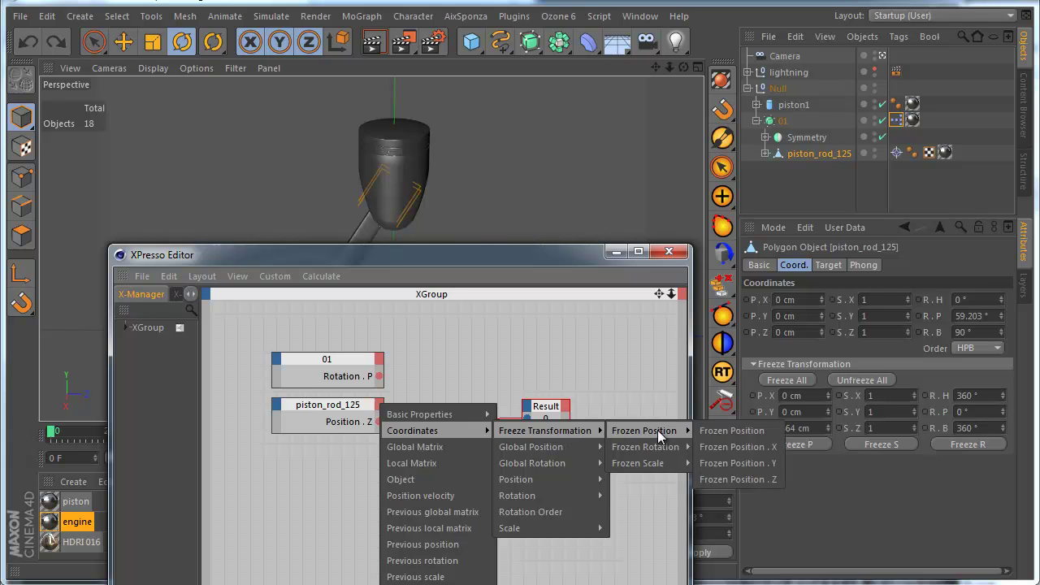
left_click(748, 480)
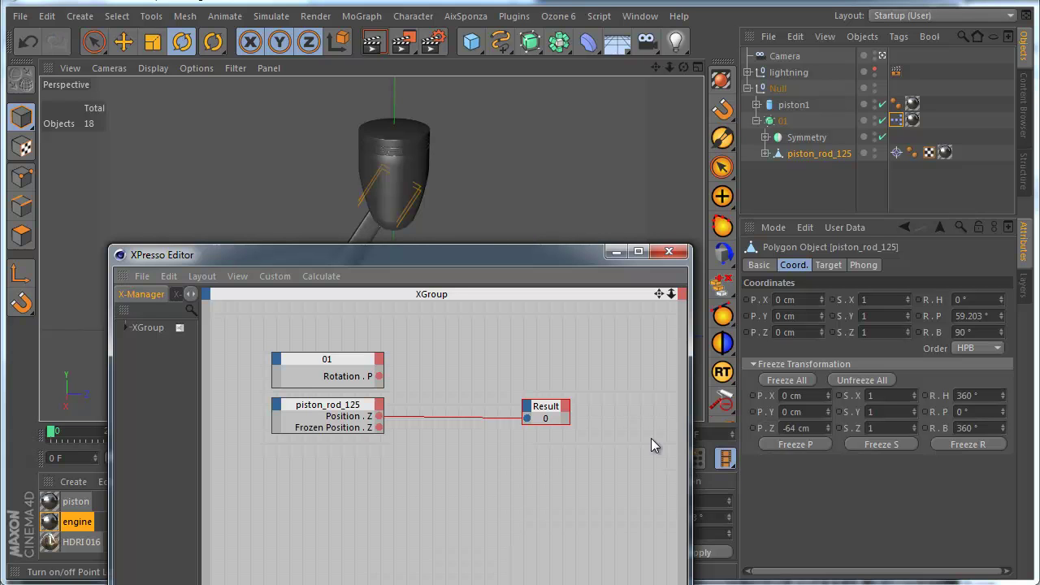
left_click_drag(380, 428, 527, 425)
left_click(374, 420)
left_click_drag(520, 254, 894, 215)
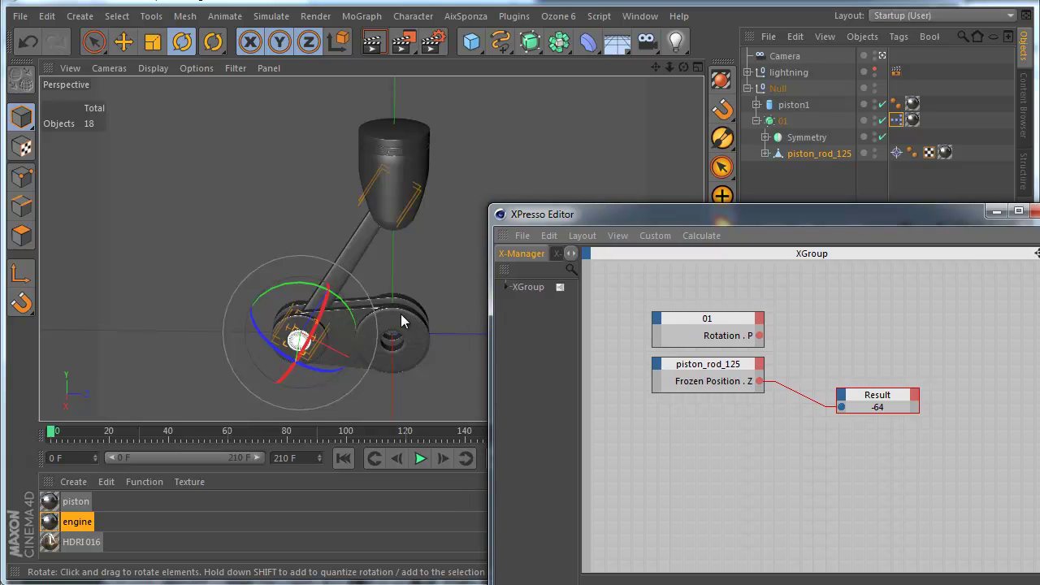
mouse_move(400, 320)
left_mouse_down()
mouse_move(366, 320)
mouse_move(392, 309)
left_mouse_up()
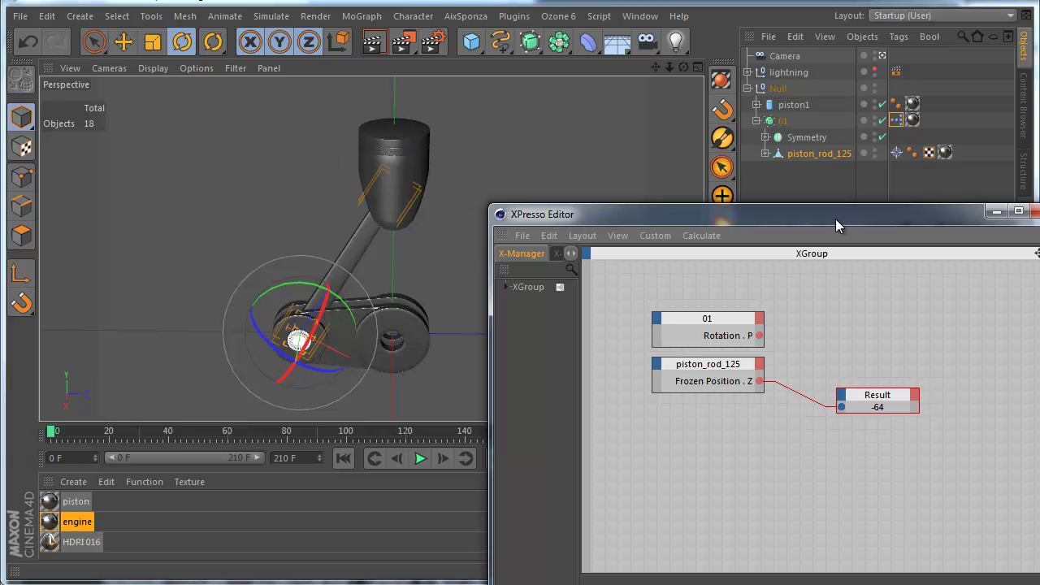
left_click_drag(842, 217, 776, 207)
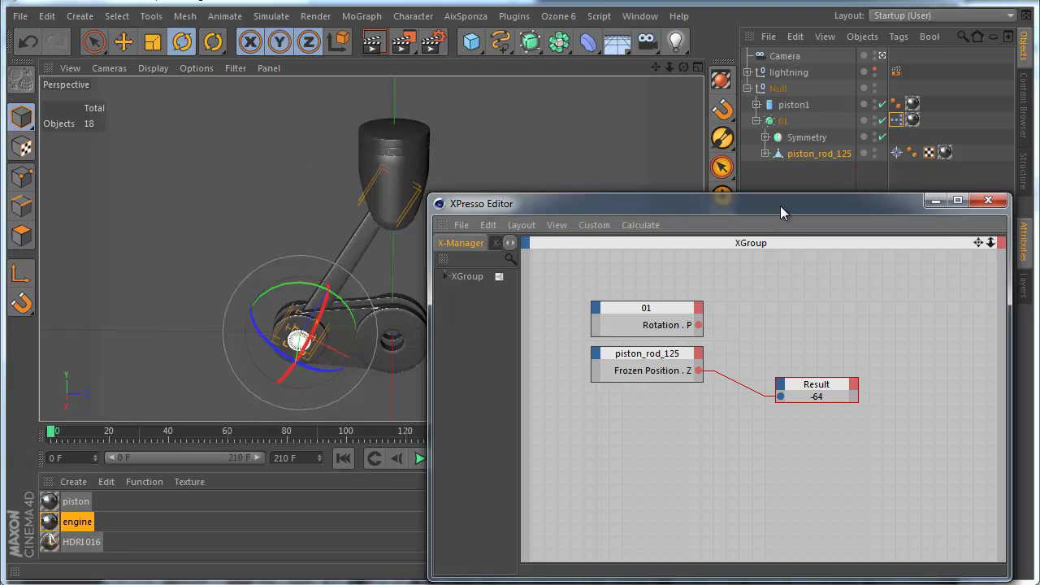
left_click_drag(773, 209, 671, 172)
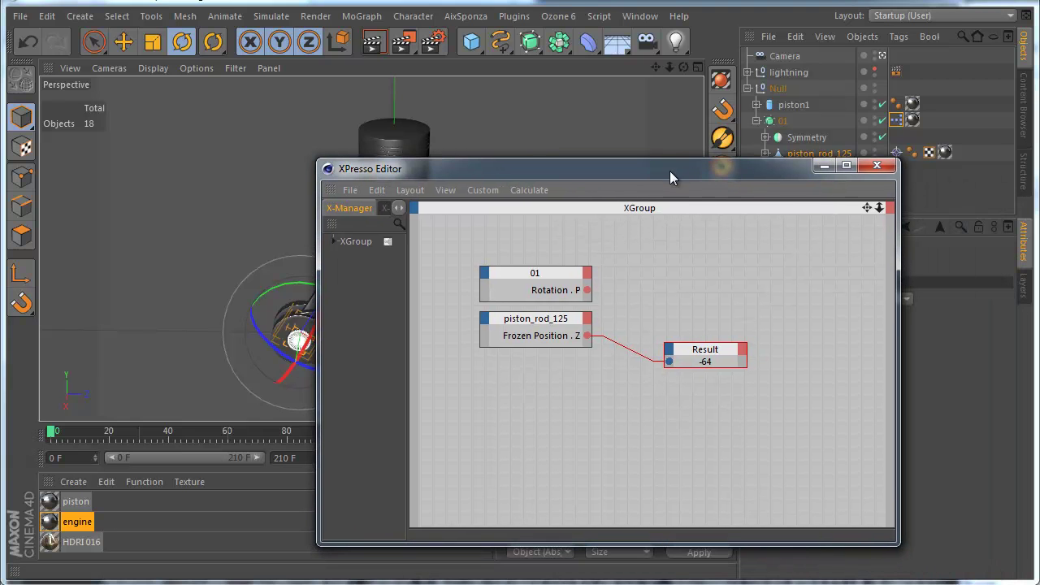
Step: Duplicate the 01 node below piston_rod_125 and remove the copy's Rotation . P port
left_click(756, 121)
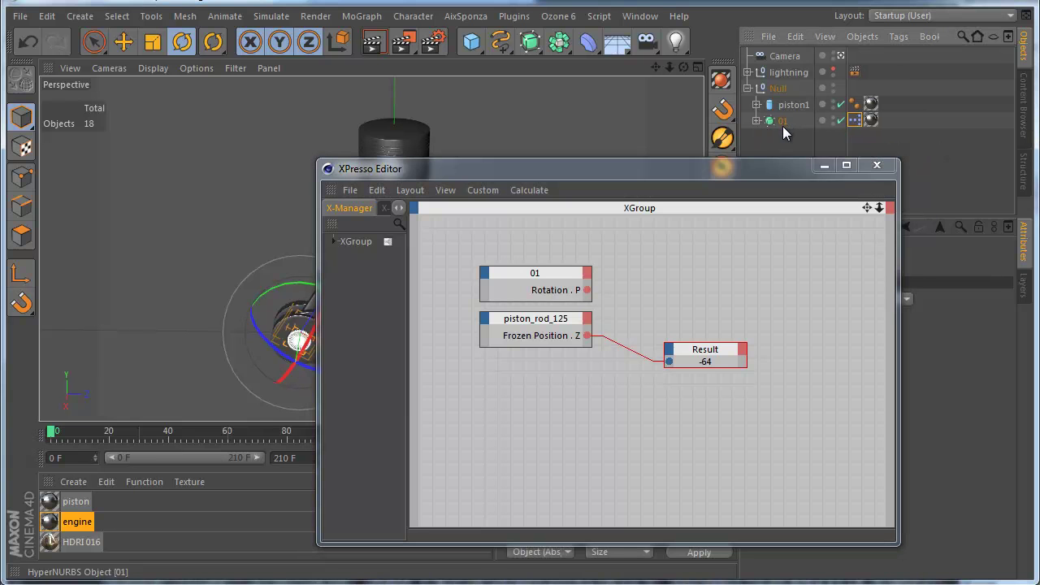
left_click(583, 273)
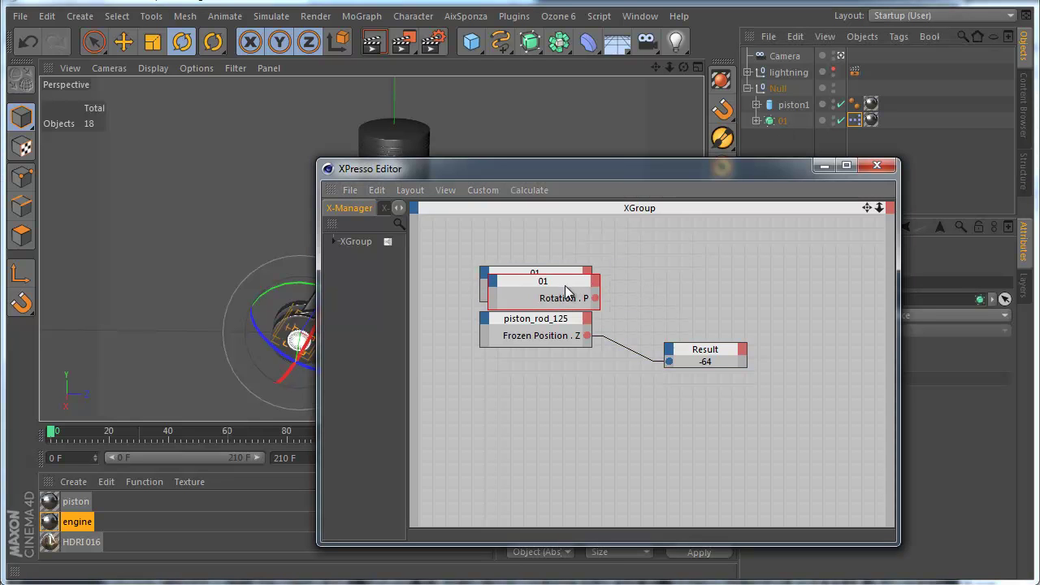
left_click_drag(567, 284, 568, 400, "ctrl")
left_click_drag(712, 175, 479, 120)
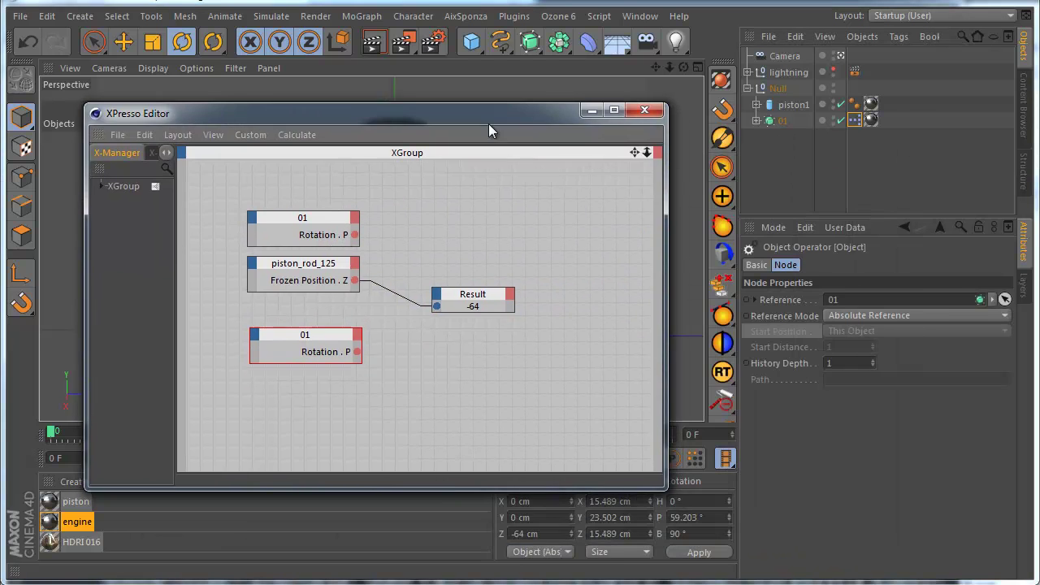
right_click(355, 352)
left_click(374, 361)
left_click_drag(327, 335, 356, 338)
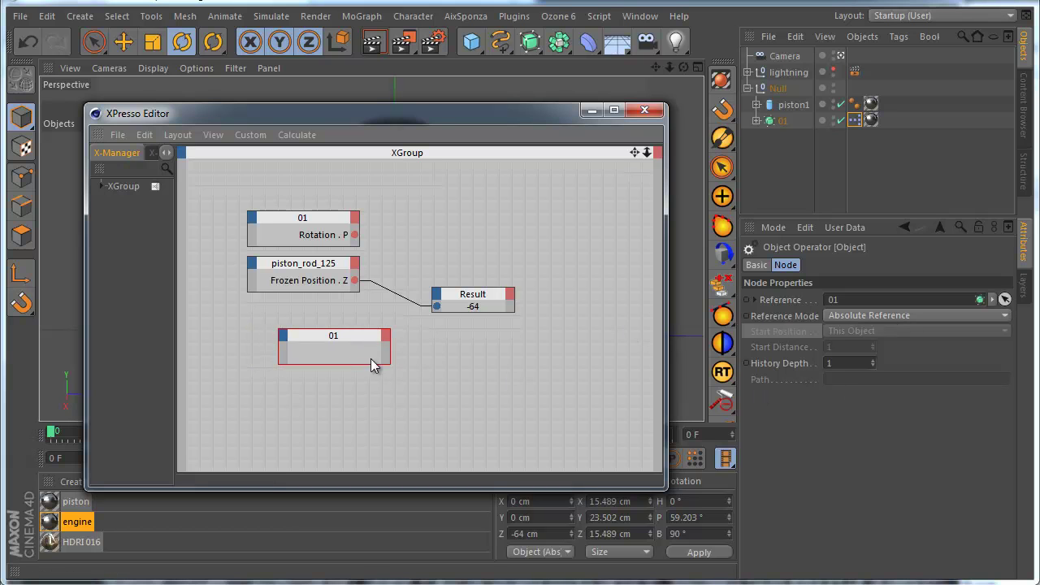
Step: Give the duplicate node Position . X and Position . Z input ports
left_click(284, 335)
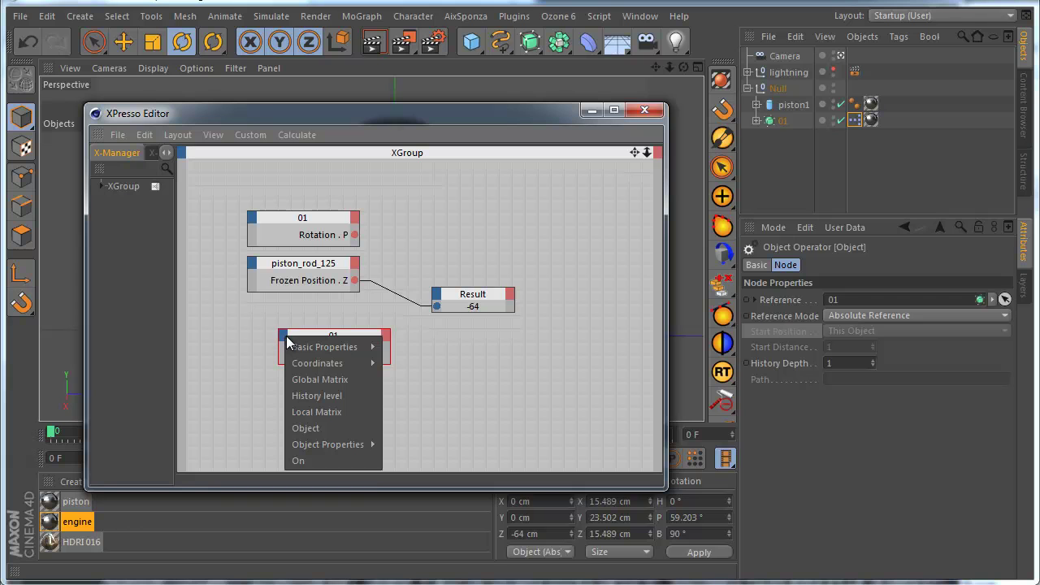
mouse_move(308, 363)
mouse_move(461, 380)
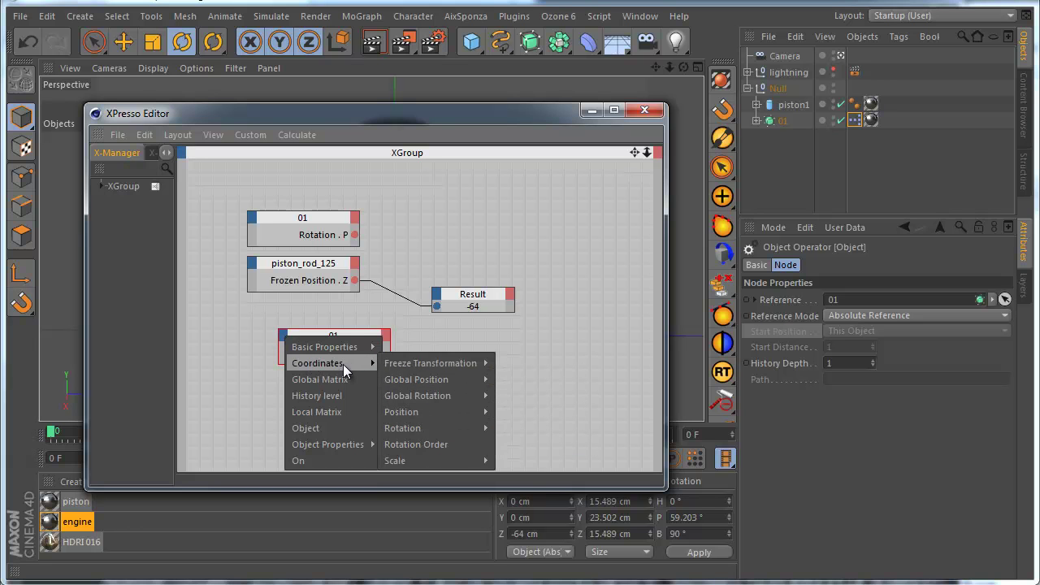
mouse_move(414, 411)
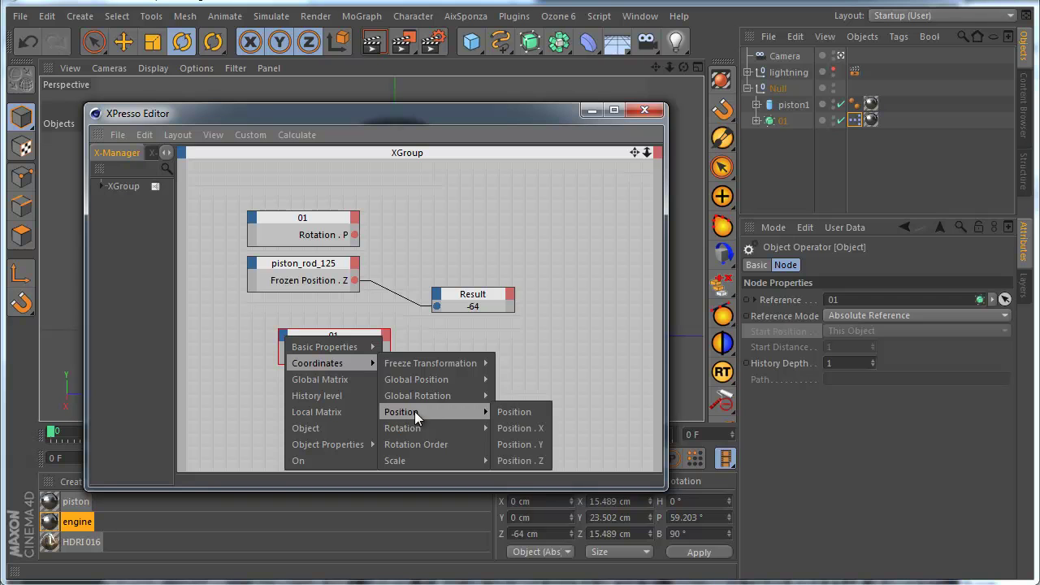
left_click(518, 429)
left_click(284, 336)
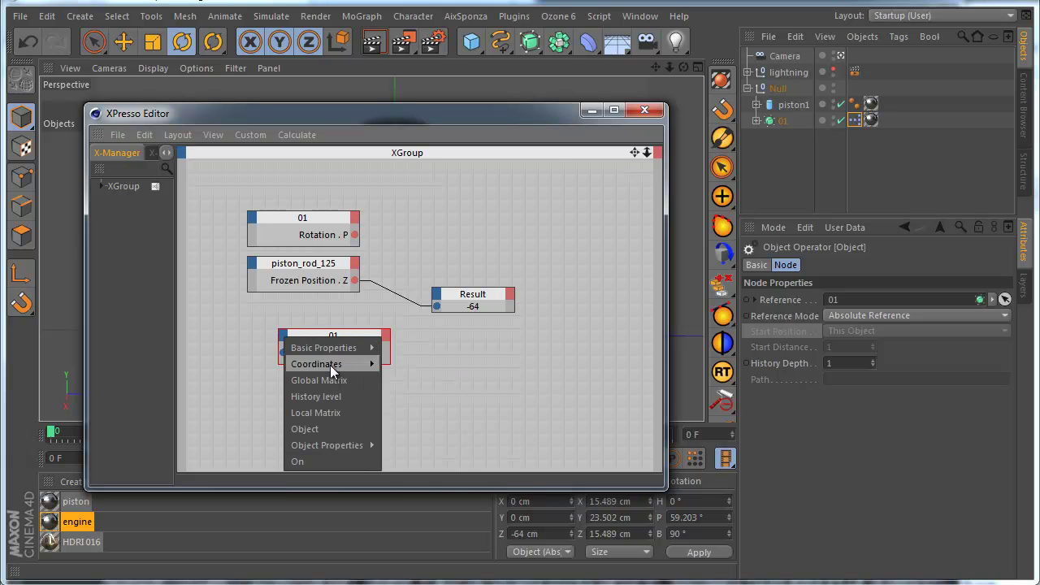
mouse_move(443, 417)
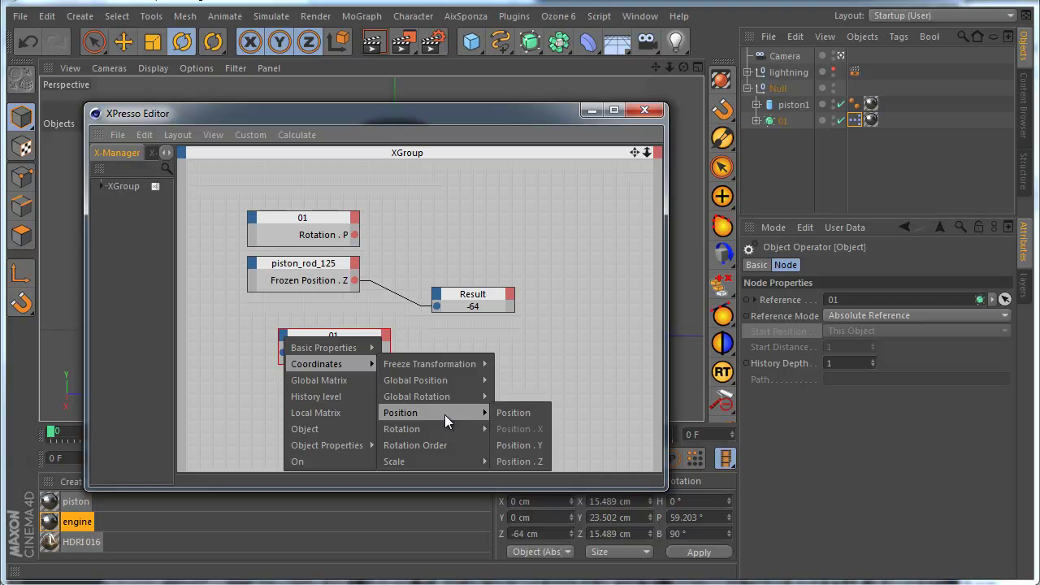
left_click(520, 462)
left_click_drag(353, 365, 353, 386)
left_click_drag(502, 130, 581, 85)
Step: Set the node's Reference Mode to Relative Reference with a path pointing to piston1
left_click_drag(424, 298, 410, 292)
left_click_drag(570, 72, 488, 97)
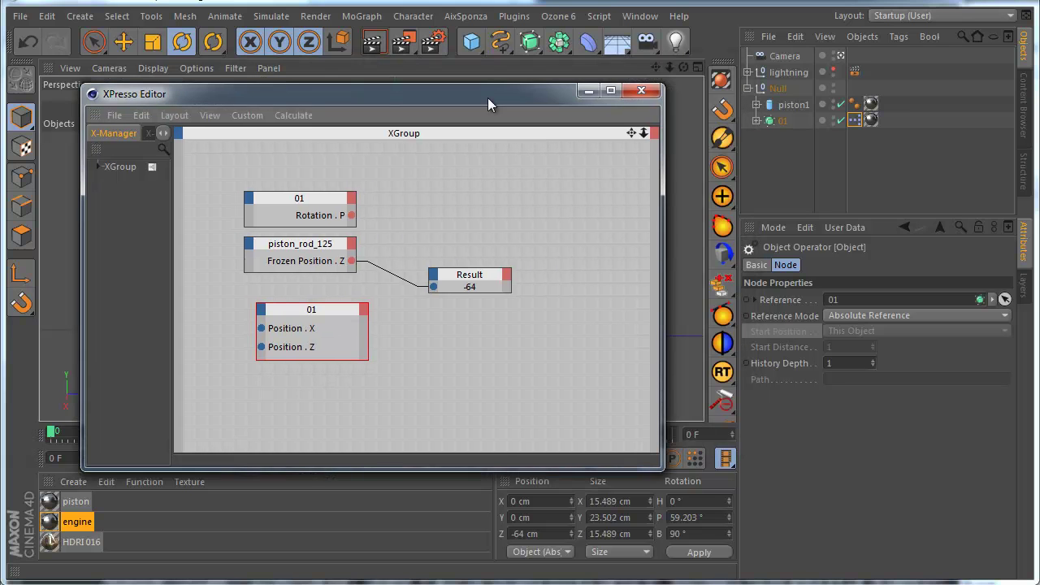
left_click(879, 315)
left_click(876, 368)
left_click(874, 379)
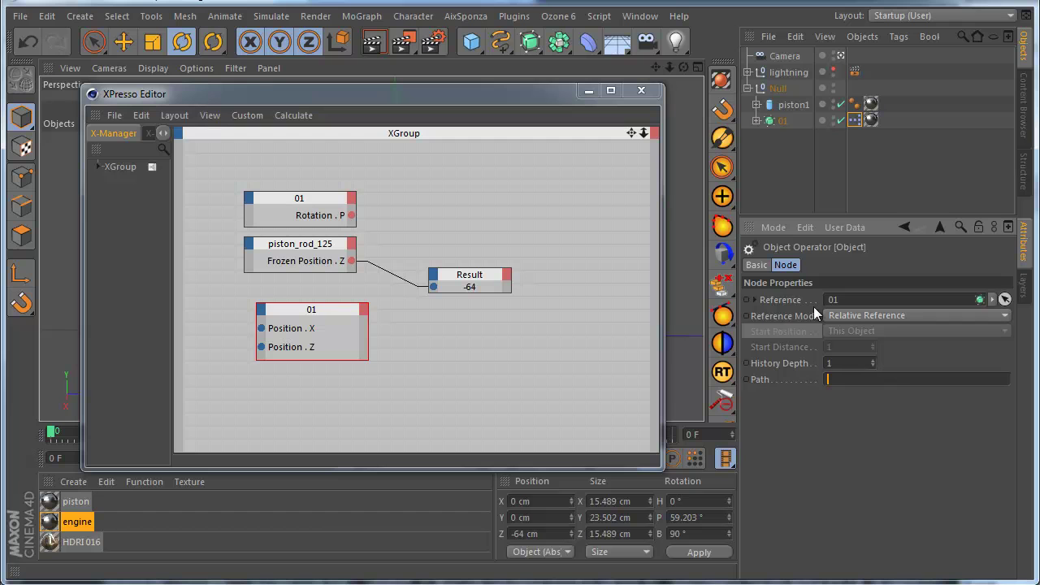
type("F")
left_click(489, 411)
left_click_drag(444, 97, 449, 144)
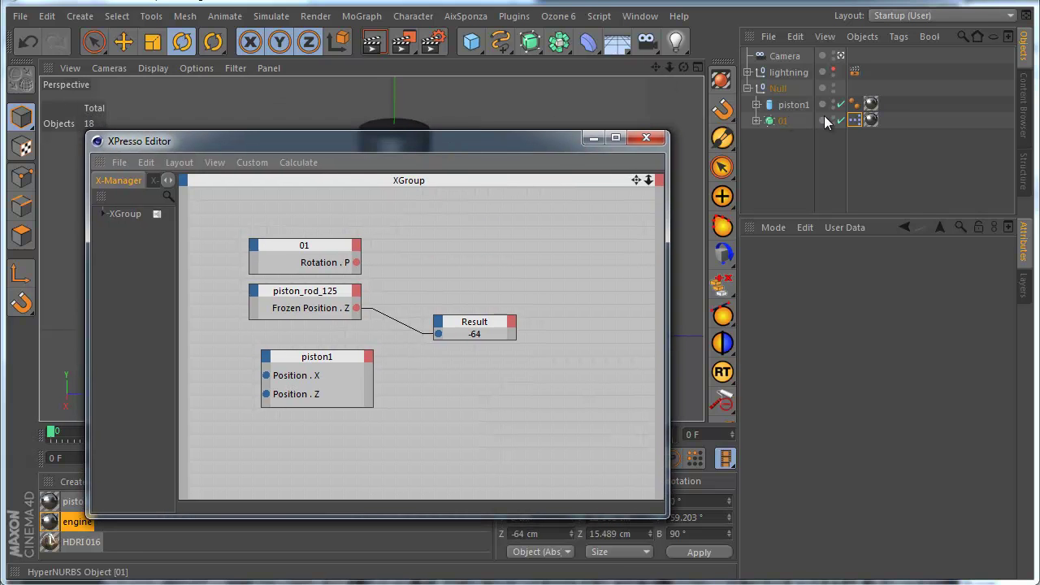
left_click(854, 119)
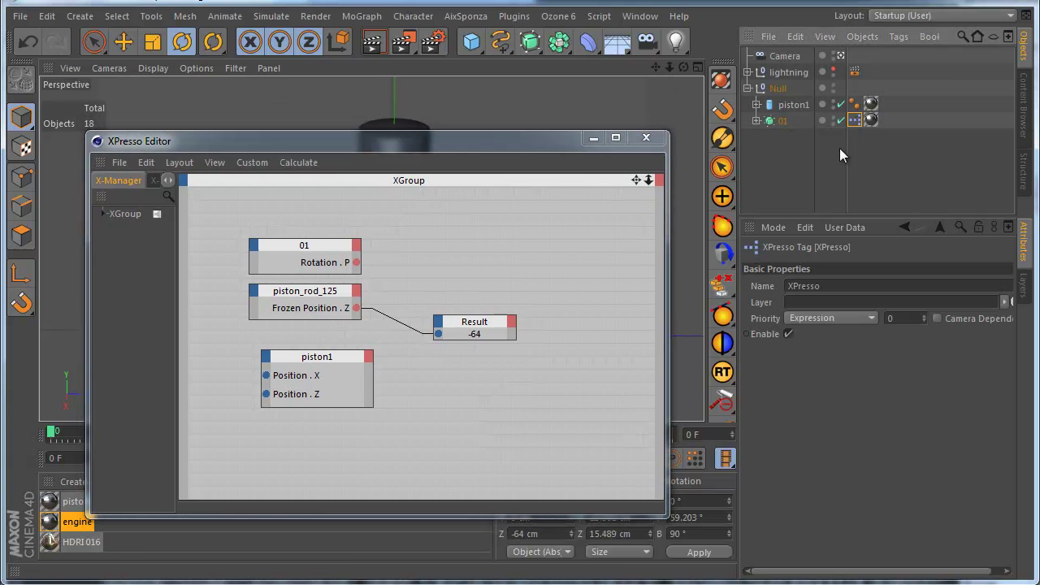
left_click(341, 376)
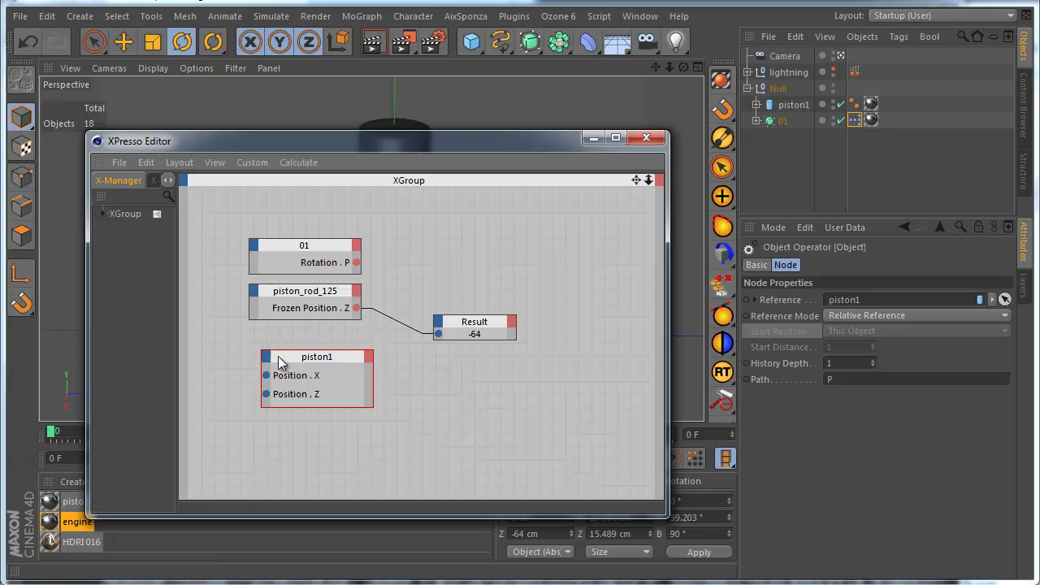
Step: Add a Constant node from XPresso > General to the graph
key("h")
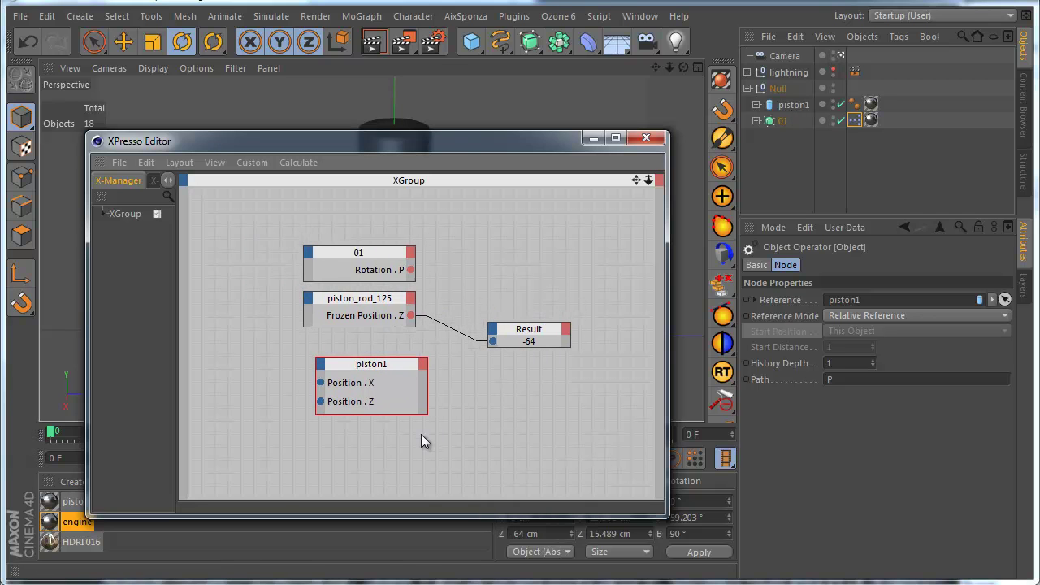
left_click_drag(472, 143, 700, 127)
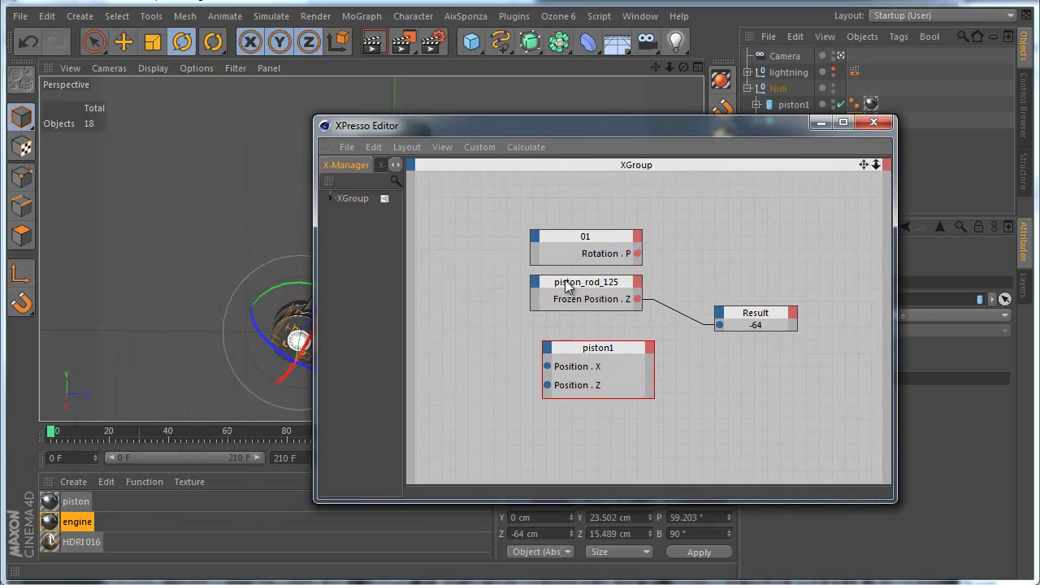
right_click(455, 337)
mouse_move(466, 349)
mouse_move(632, 347)
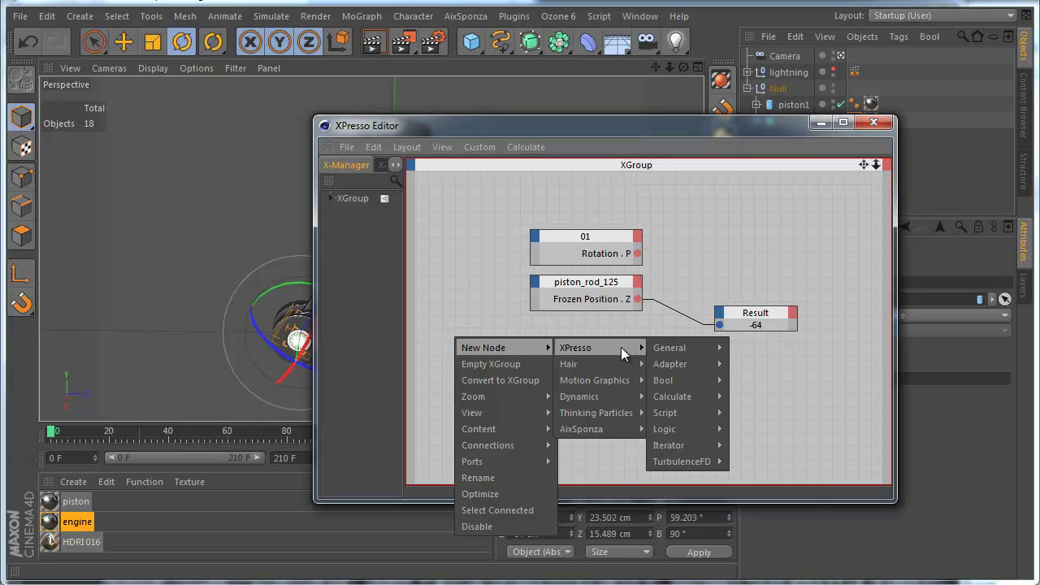
mouse_move(672, 349)
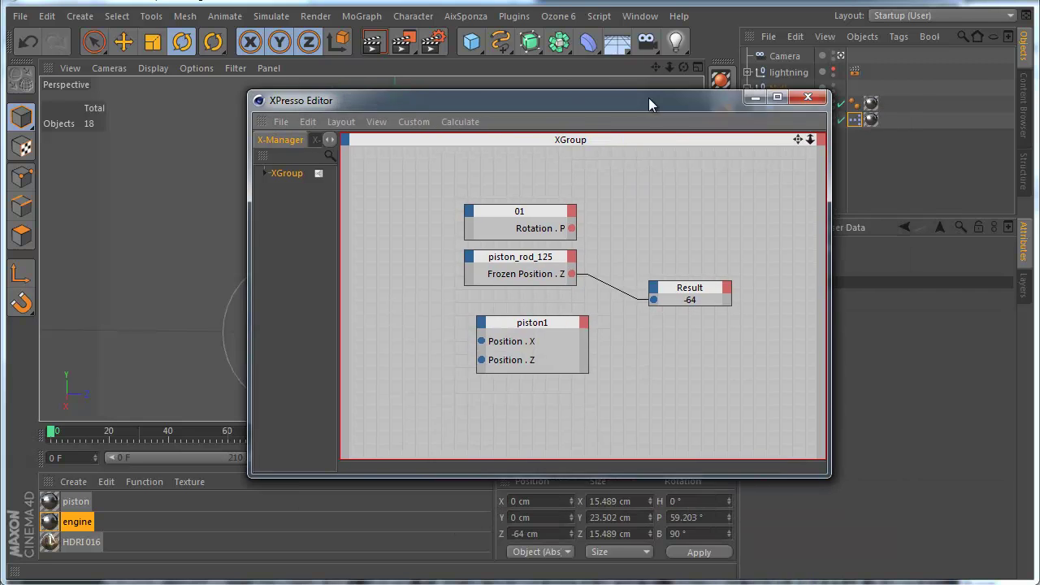
left_click_drag(649, 98, 569, 11)
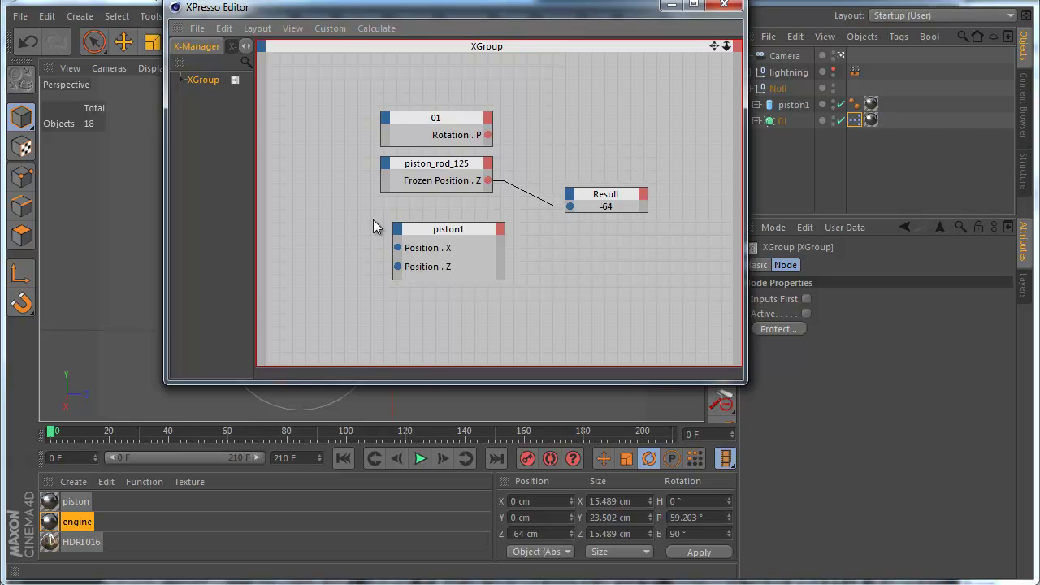
right_click(326, 199)
mouse_move(383, 208)
mouse_move(468, 210)
mouse_move(540, 209)
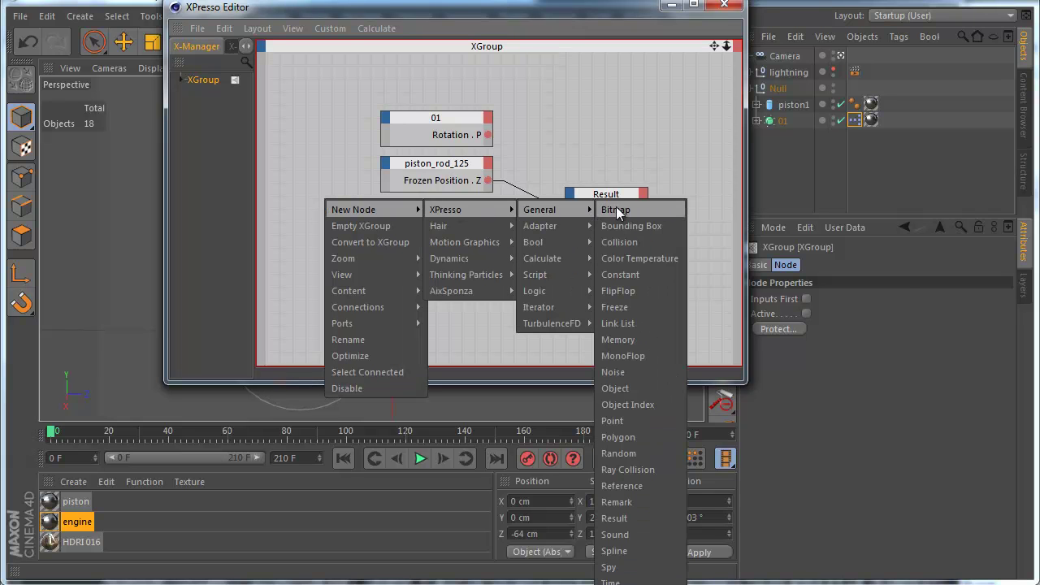
left_click(627, 274)
Step: Wire the Constant's 0 output into piston1's Position . X and Position . Z inputs
left_click_drag(305, 205, 302, 257)
left_click_drag(379, 246, 397, 267)
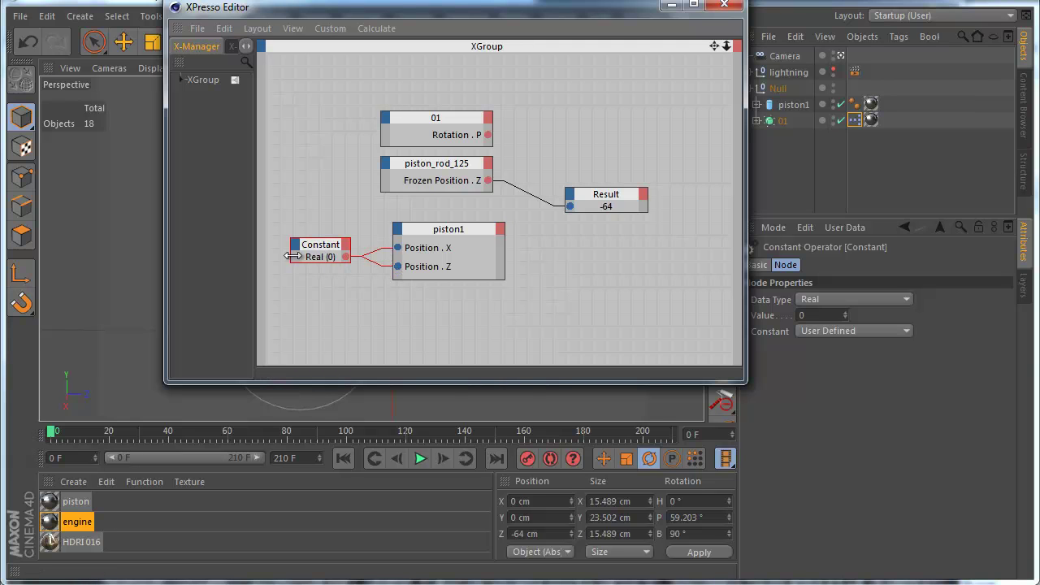
left_click_drag(290, 256, 275, 256)
left_click_drag(557, 12, 718, 233)
Step: Test-move piston1 down about 7.5 cm, undo it, and orbit the view
left_click(793, 104)
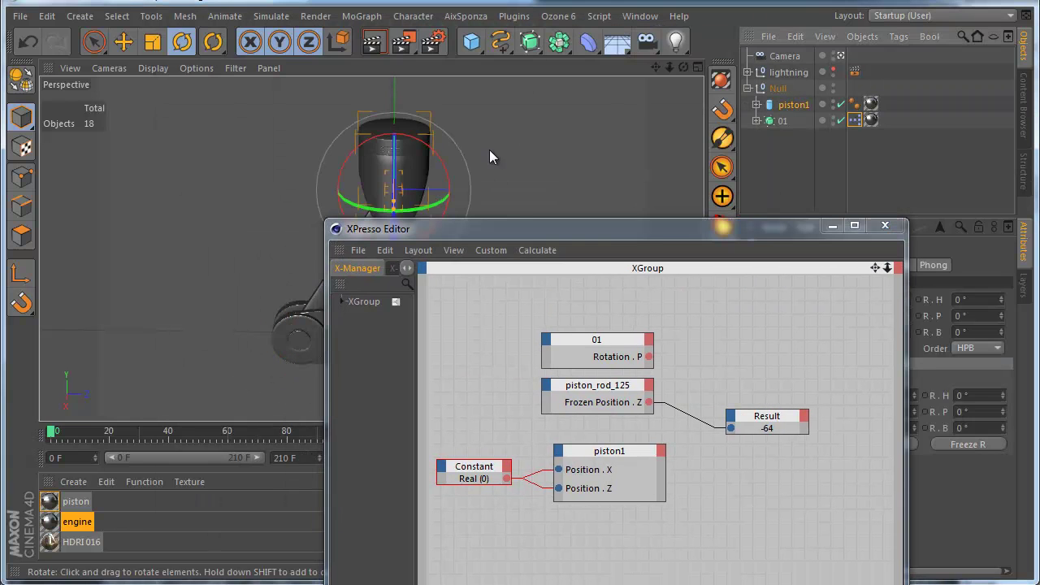
key("e")
left_click_drag(567, 139, 541, 159)
left_click_drag(630, 231, 725, 260)
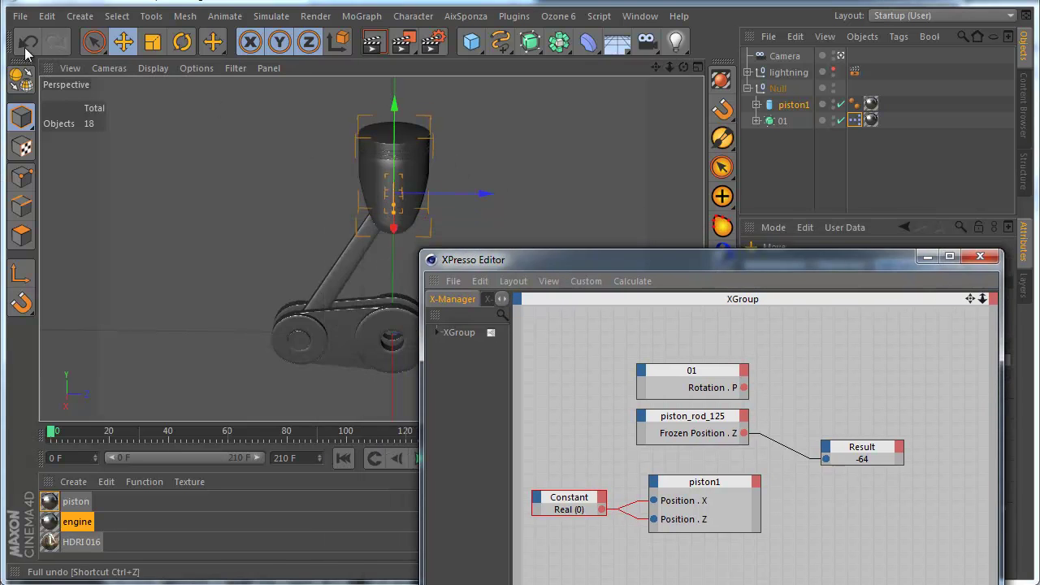
left_click(28, 41)
left_click_drag(590, 209, 481, 233, "alt")
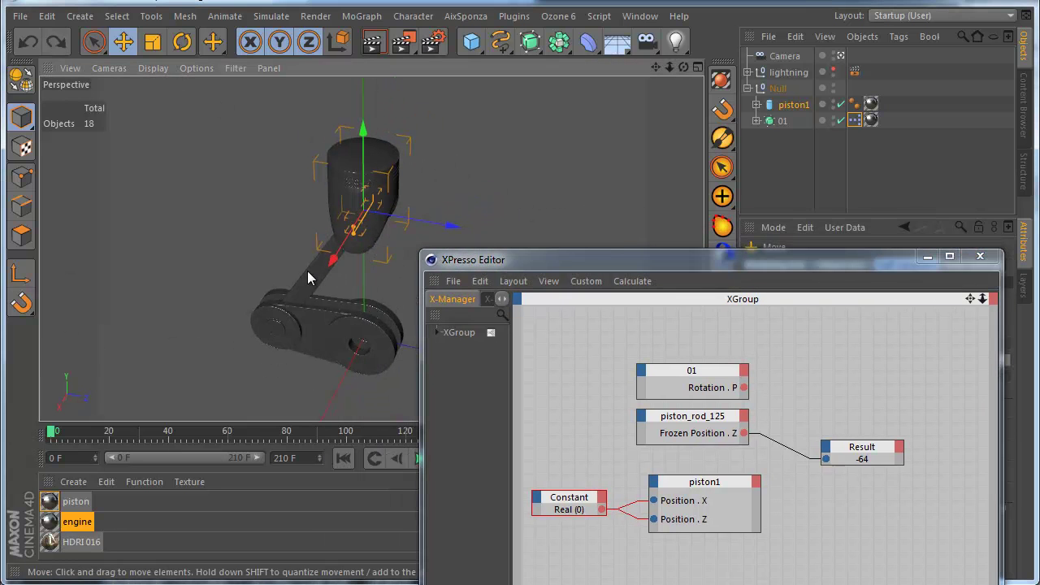
left_click_drag(550, 262, 624, 189)
left_click_drag(421, 293, 502, 249, "alt")
left_click_drag(679, 194, 510, 156)
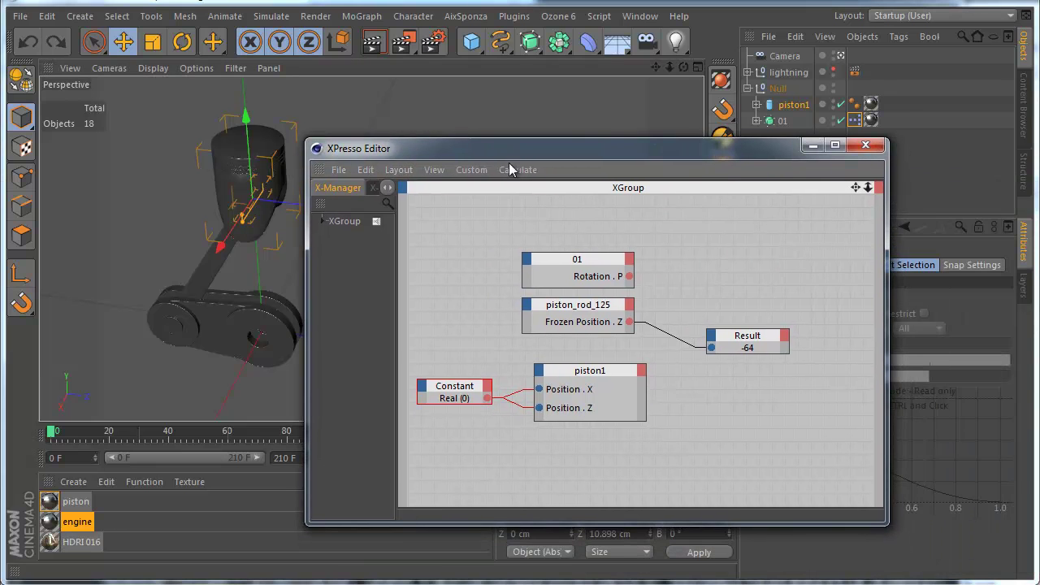
Step: Rearrange the graph: piston1 and Constant lower, node 01 directly above piston_rod_125
left_click(607, 387)
left_click_drag(582, 376, 561, 412)
mouse_move(226, 326)
left_mouse_down("alt")
mouse_move(243, 301)
mouse_move(225, 297)
left_mouse_up("alt")
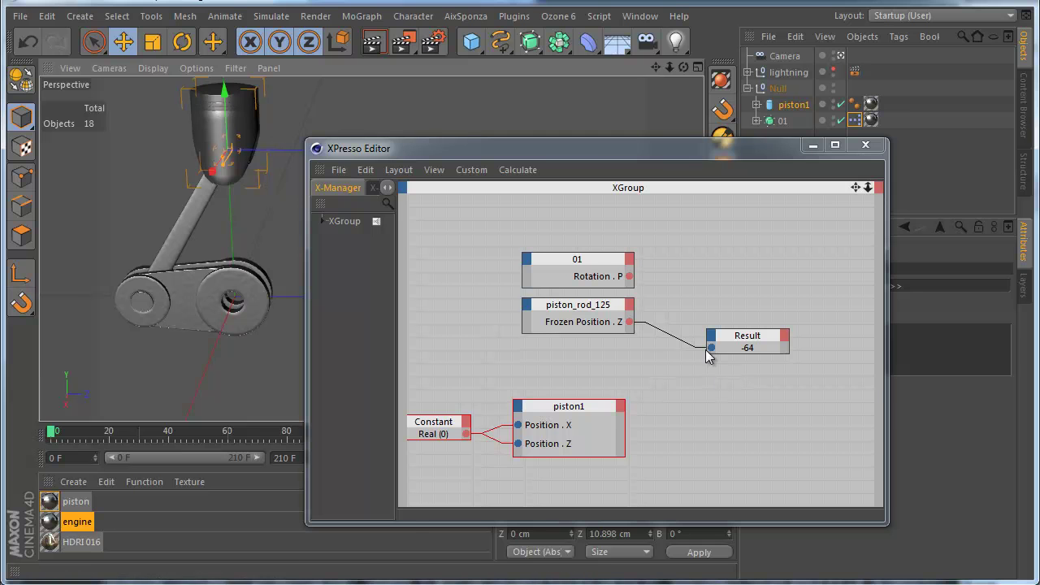
left_click_drag(586, 312, 575, 338)
left_click_drag(596, 269, 581, 293)
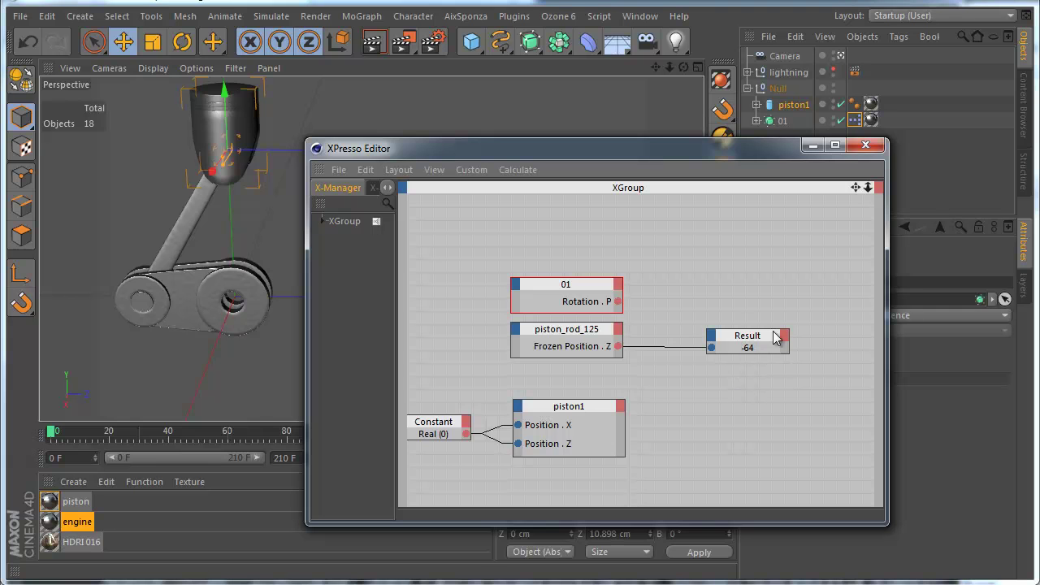
left_click(681, 16)
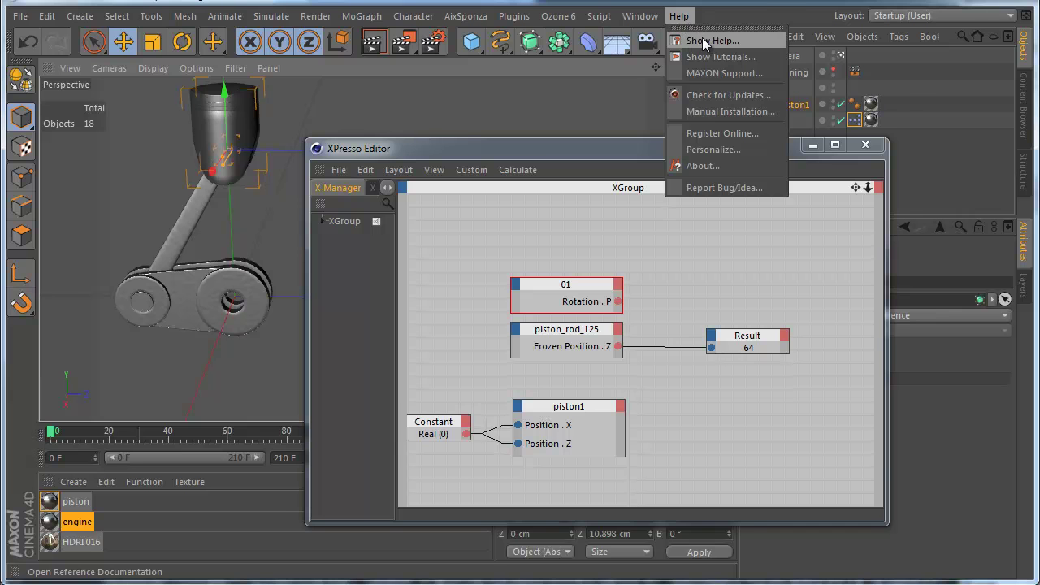
left_click(689, 40)
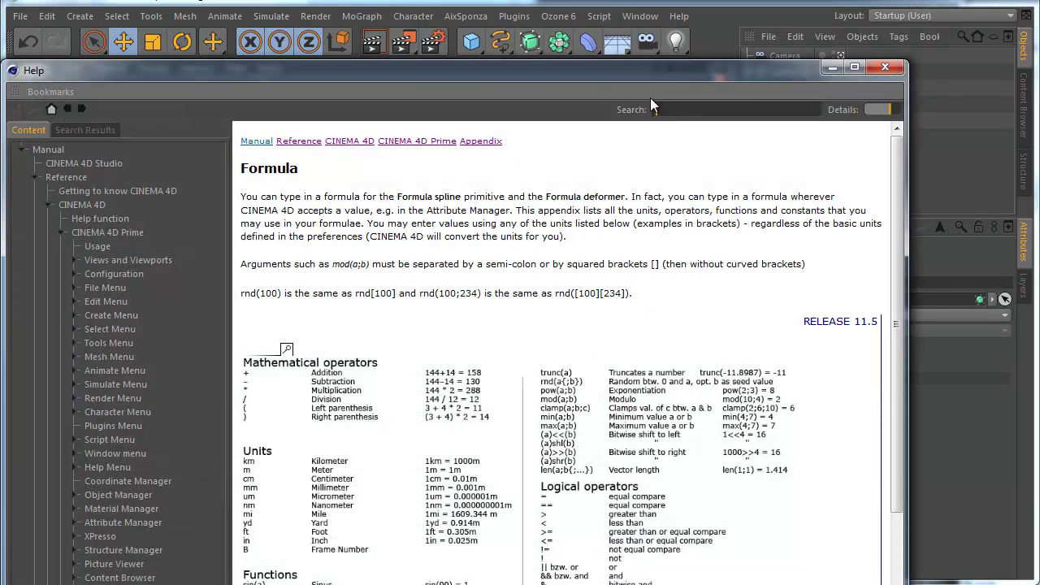
left_click_drag(470, 71, 502, 51)
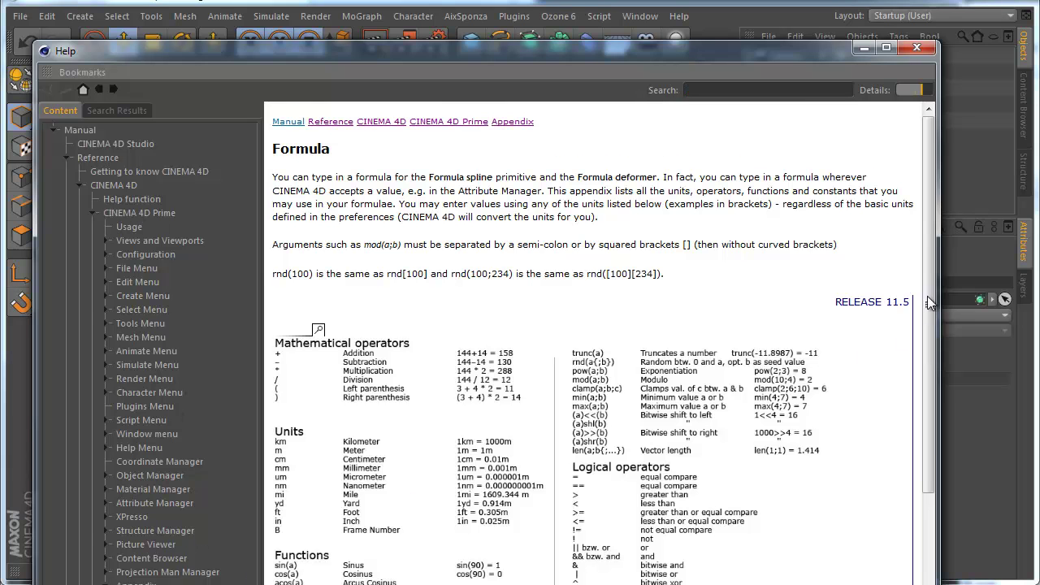
left_click_drag(926, 296, 922, 444)
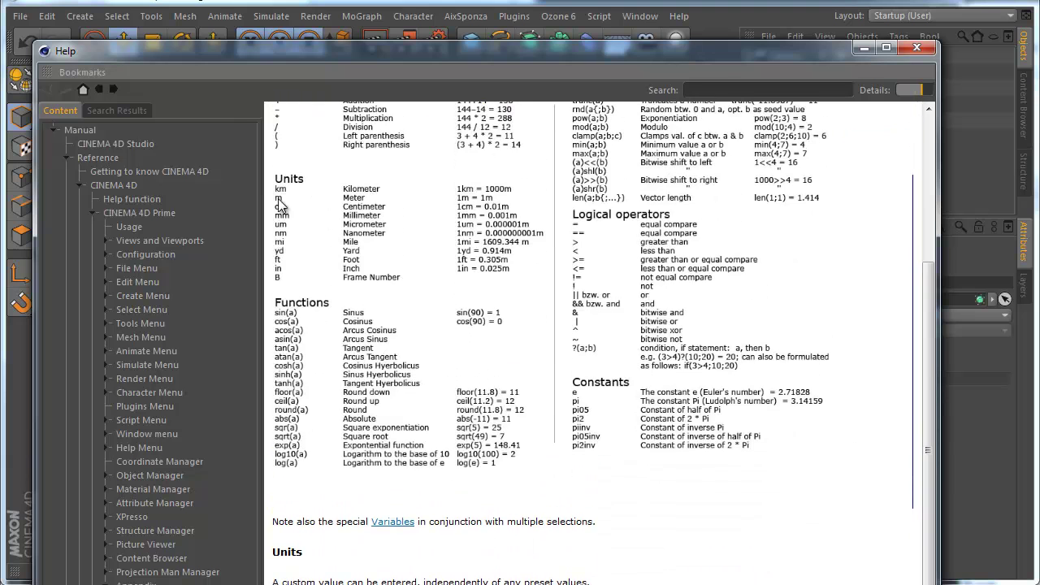
left_click_drag(929, 362, 932, 289)
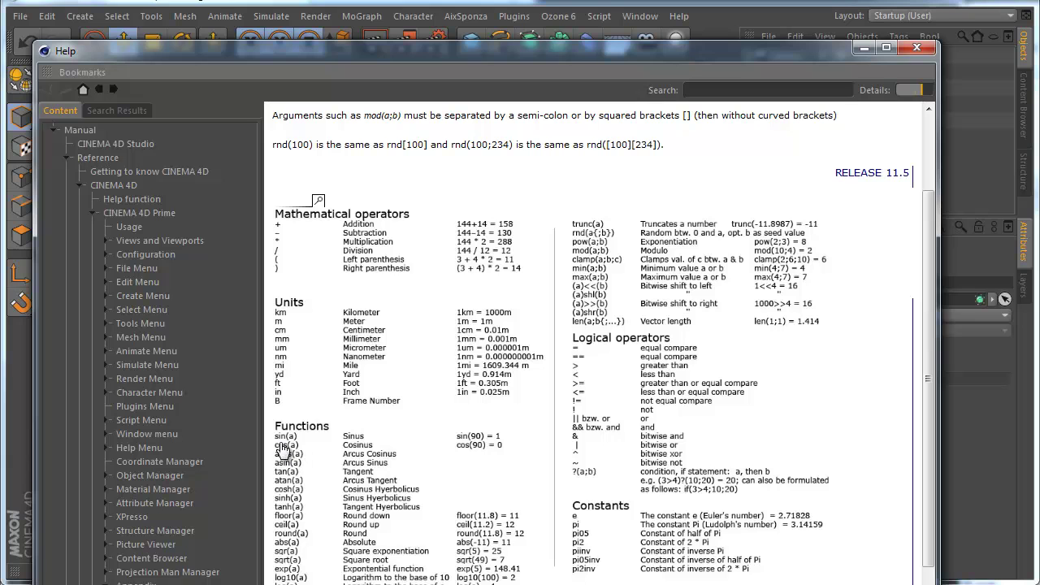